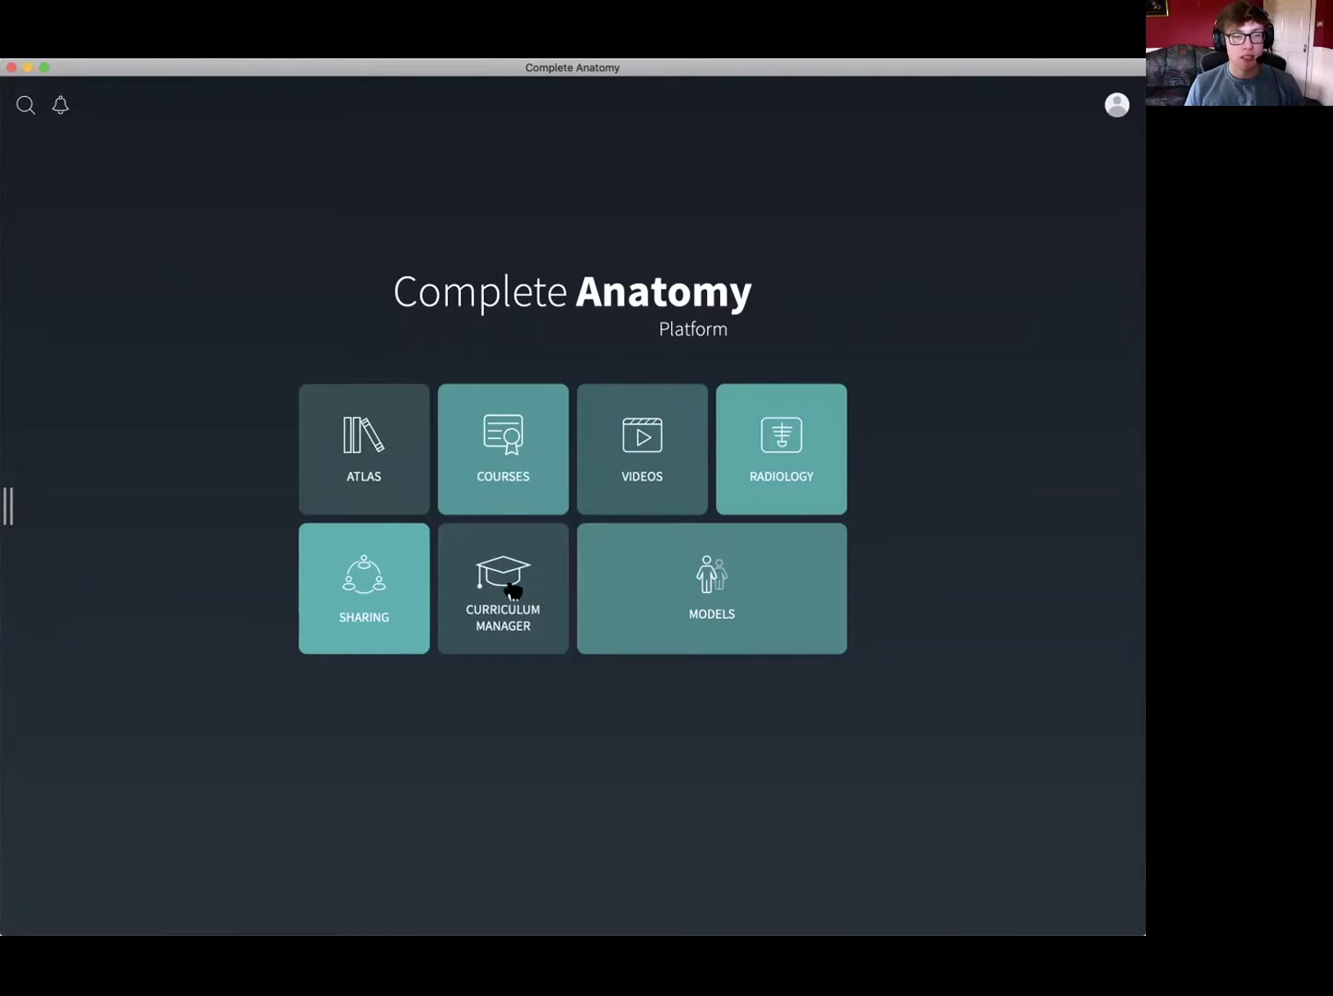
- Close the Curriculum Manager course list, open Sharing, and launch the web assessment dashboard
left_click(519, 620)
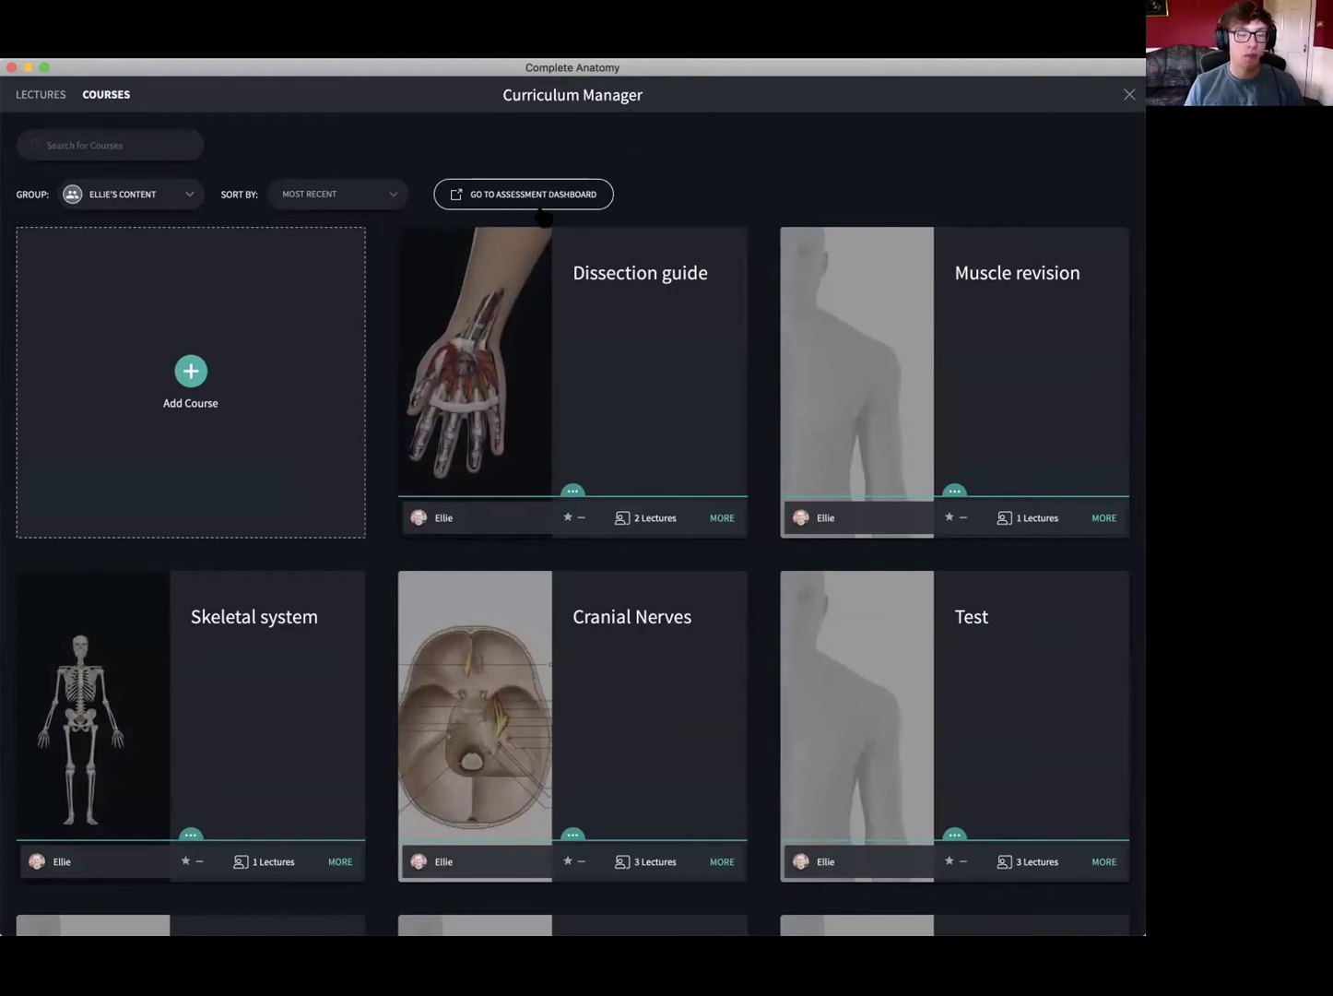
left_click(1128, 97)
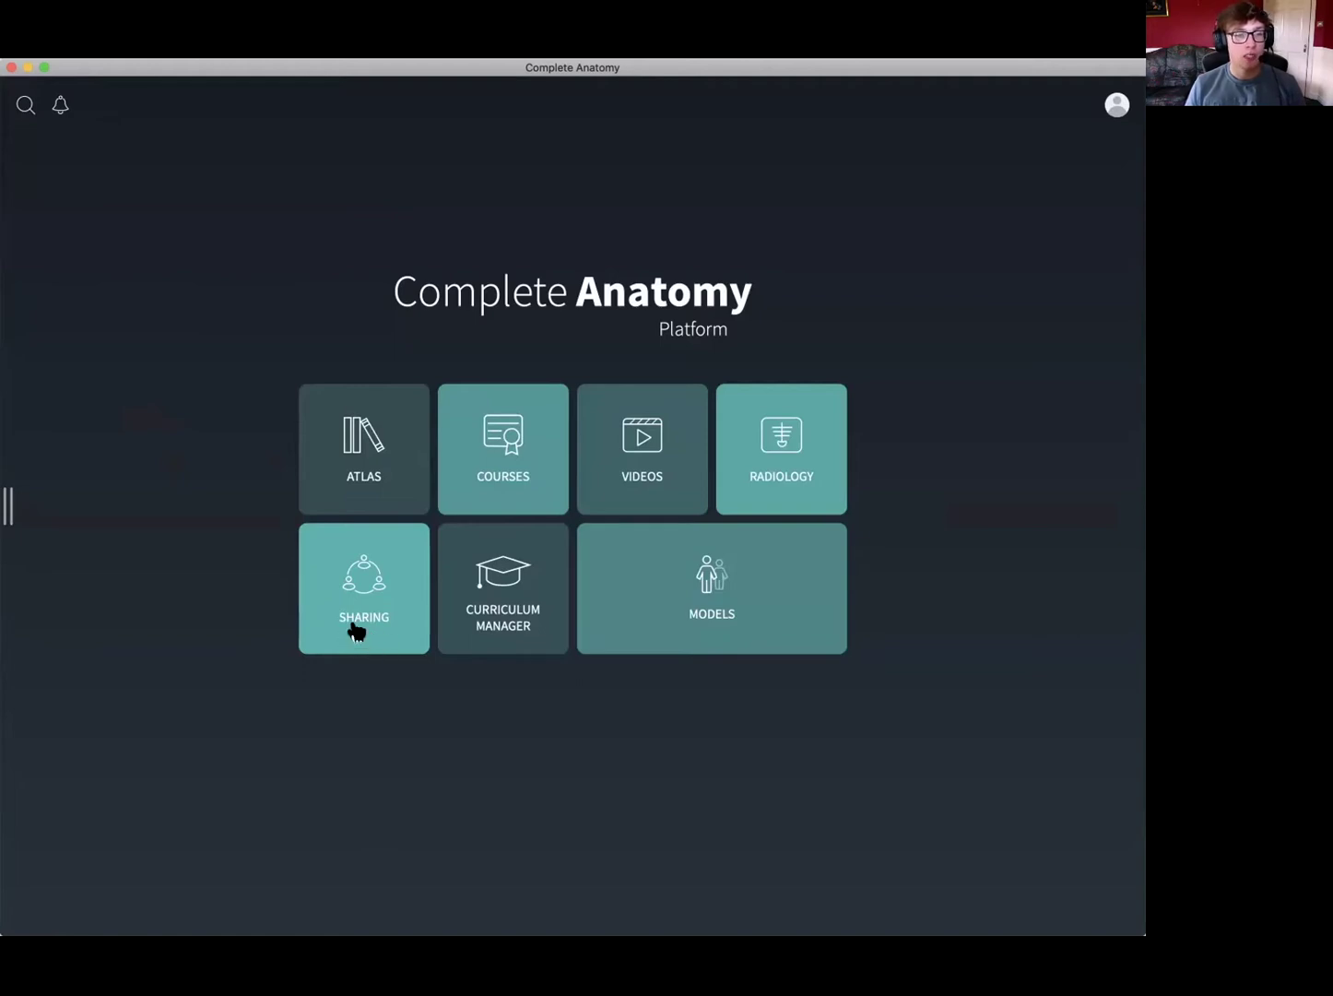
left_click(355, 631)
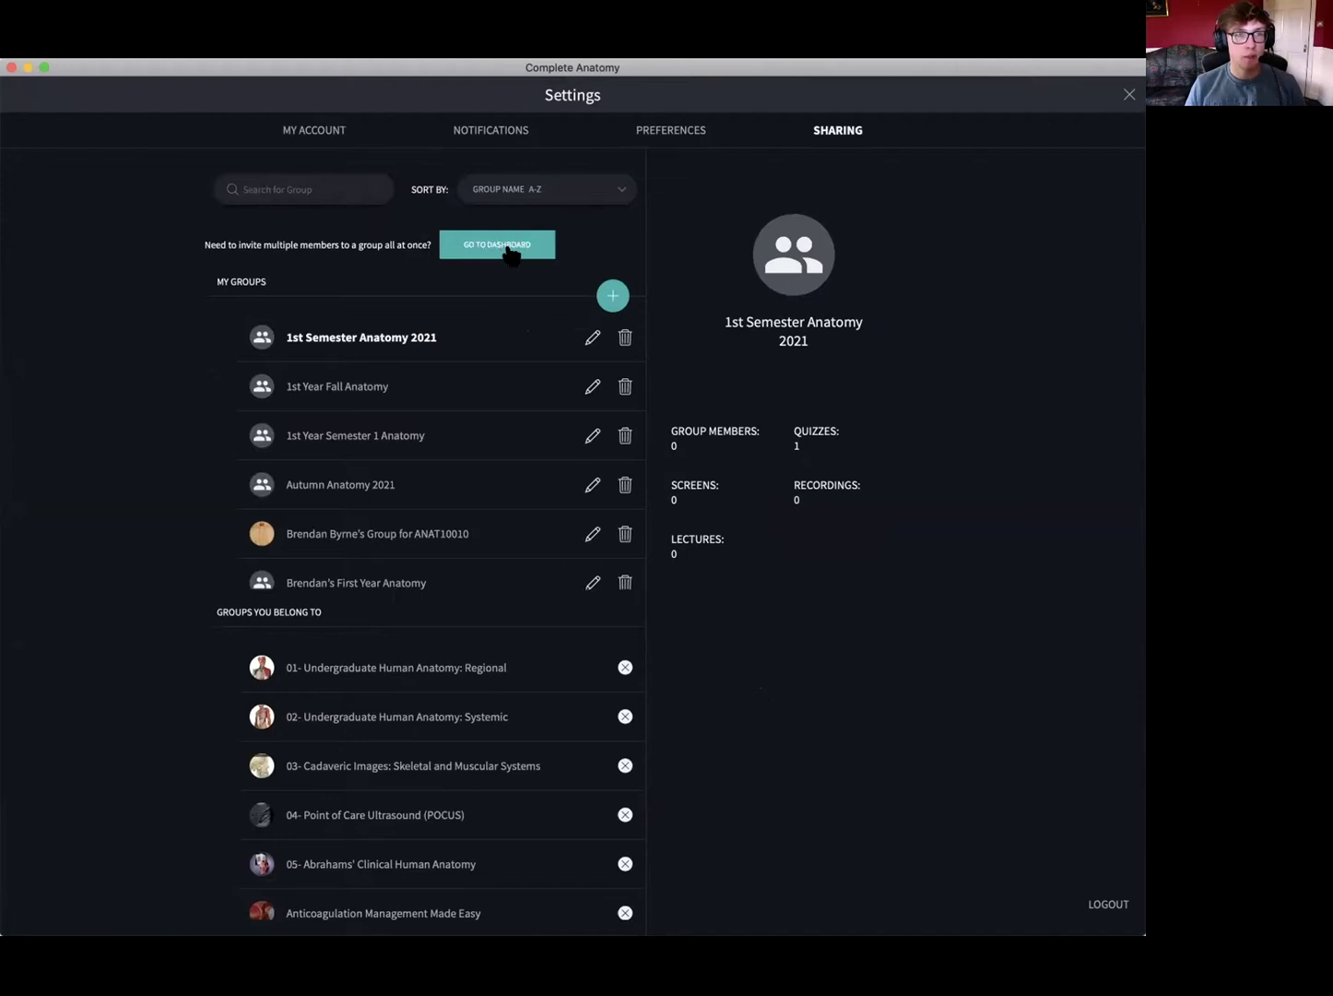
left_click(511, 251)
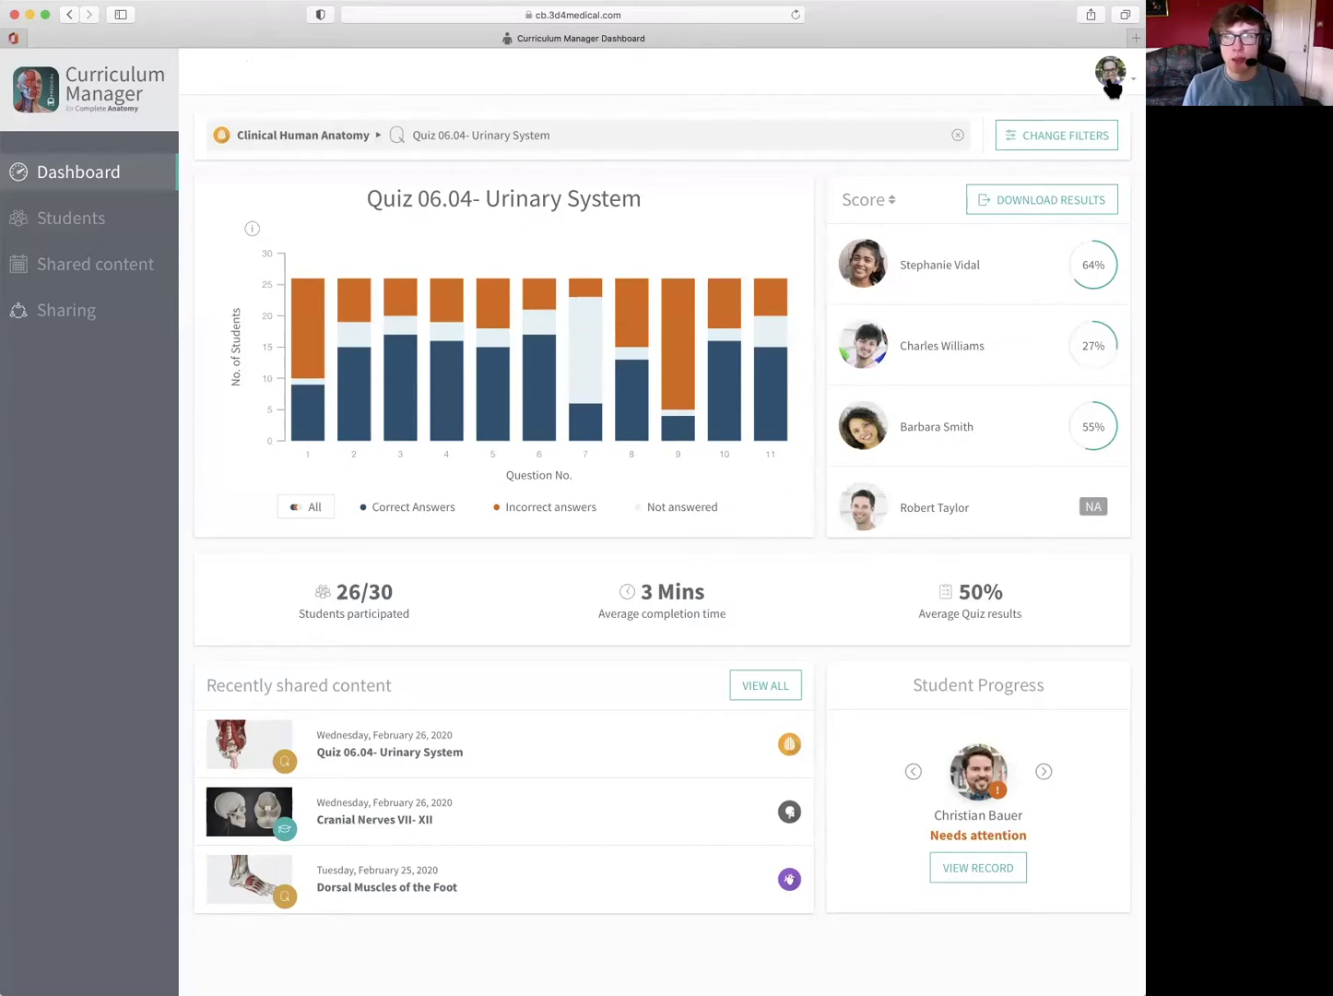
- Open and close the profile avatar's account options twice while the Urinary System quiz dashboard loads
left_click(1112, 90)
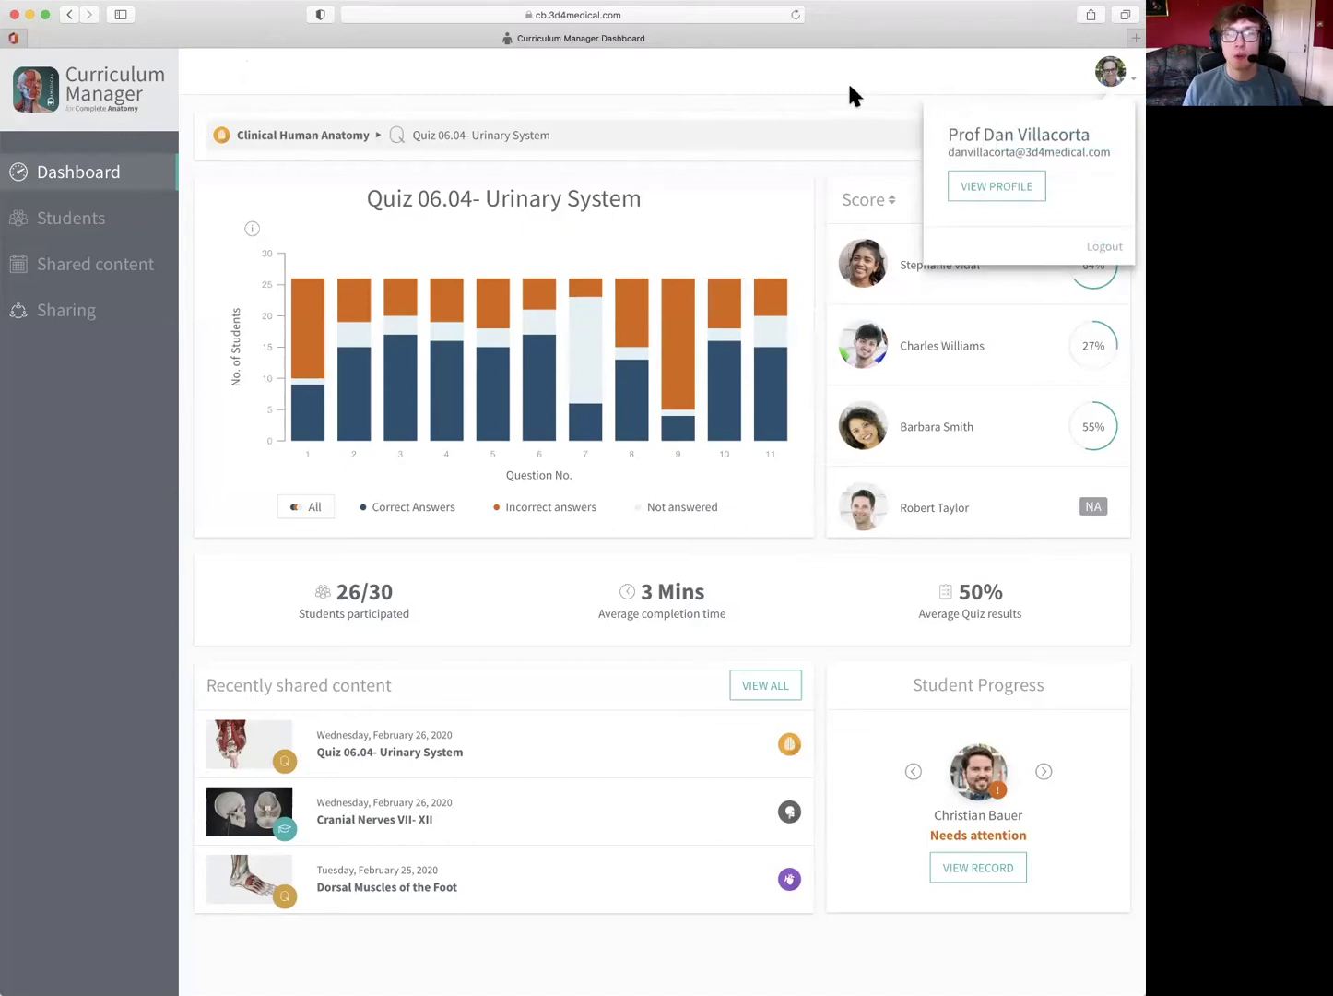
left_click(760, 81)
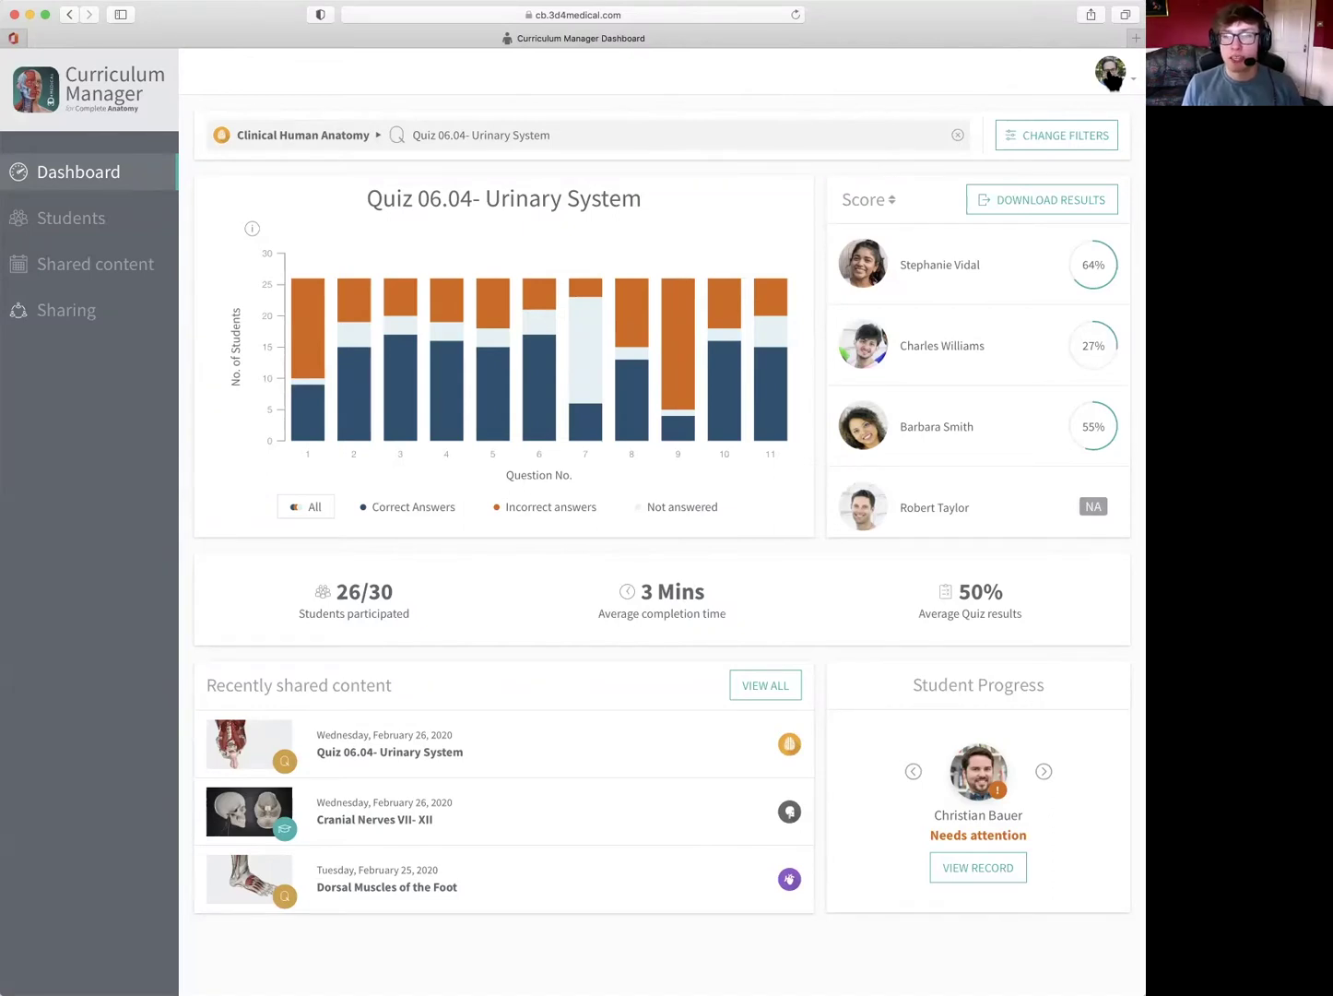
left_click(1114, 79)
left_click(1112, 77)
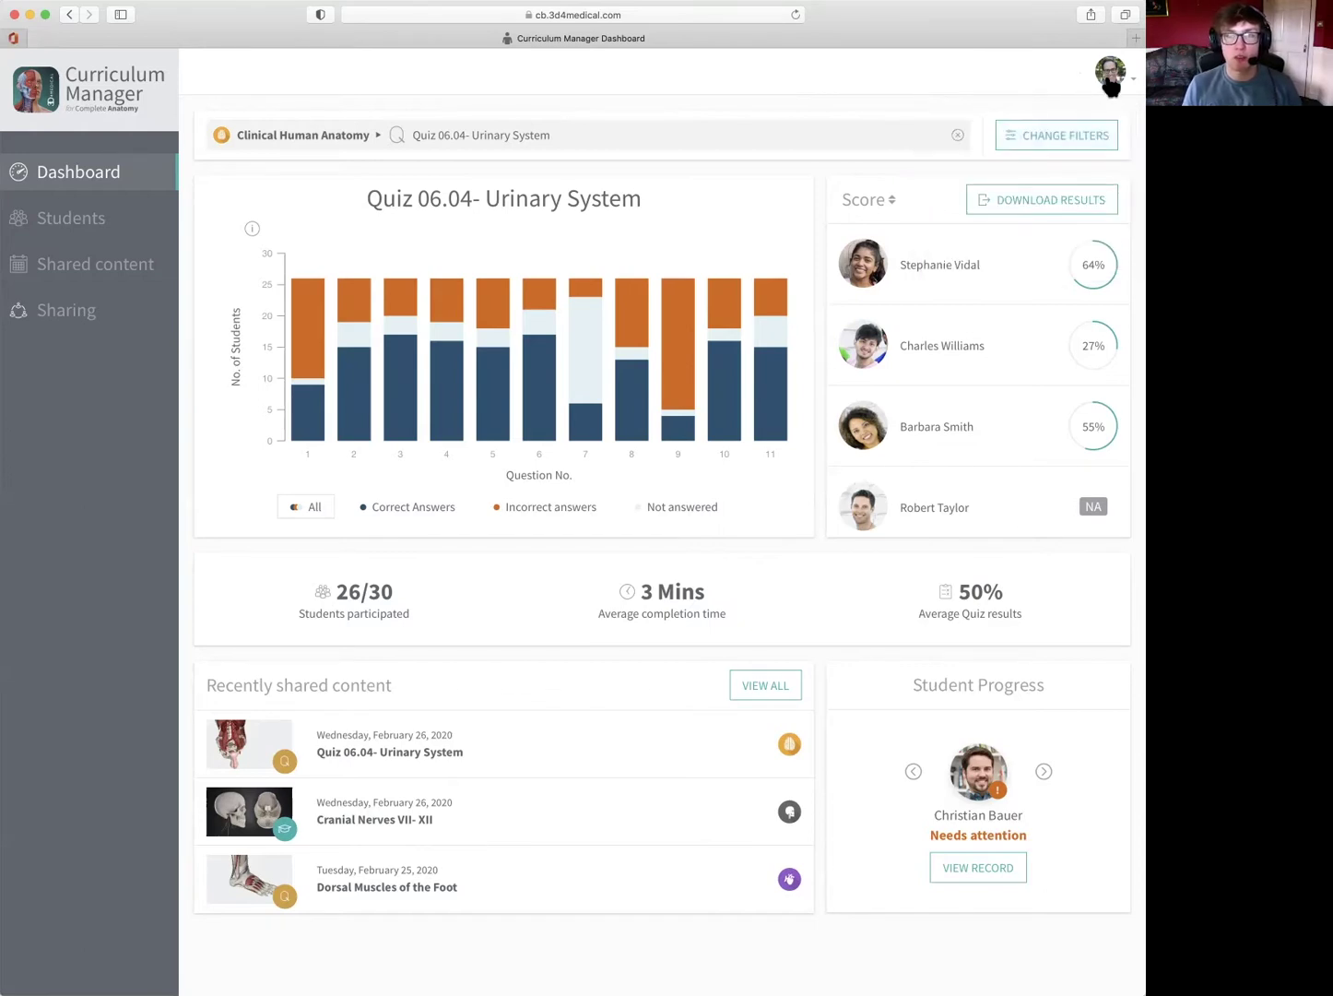
left_click(1111, 83)
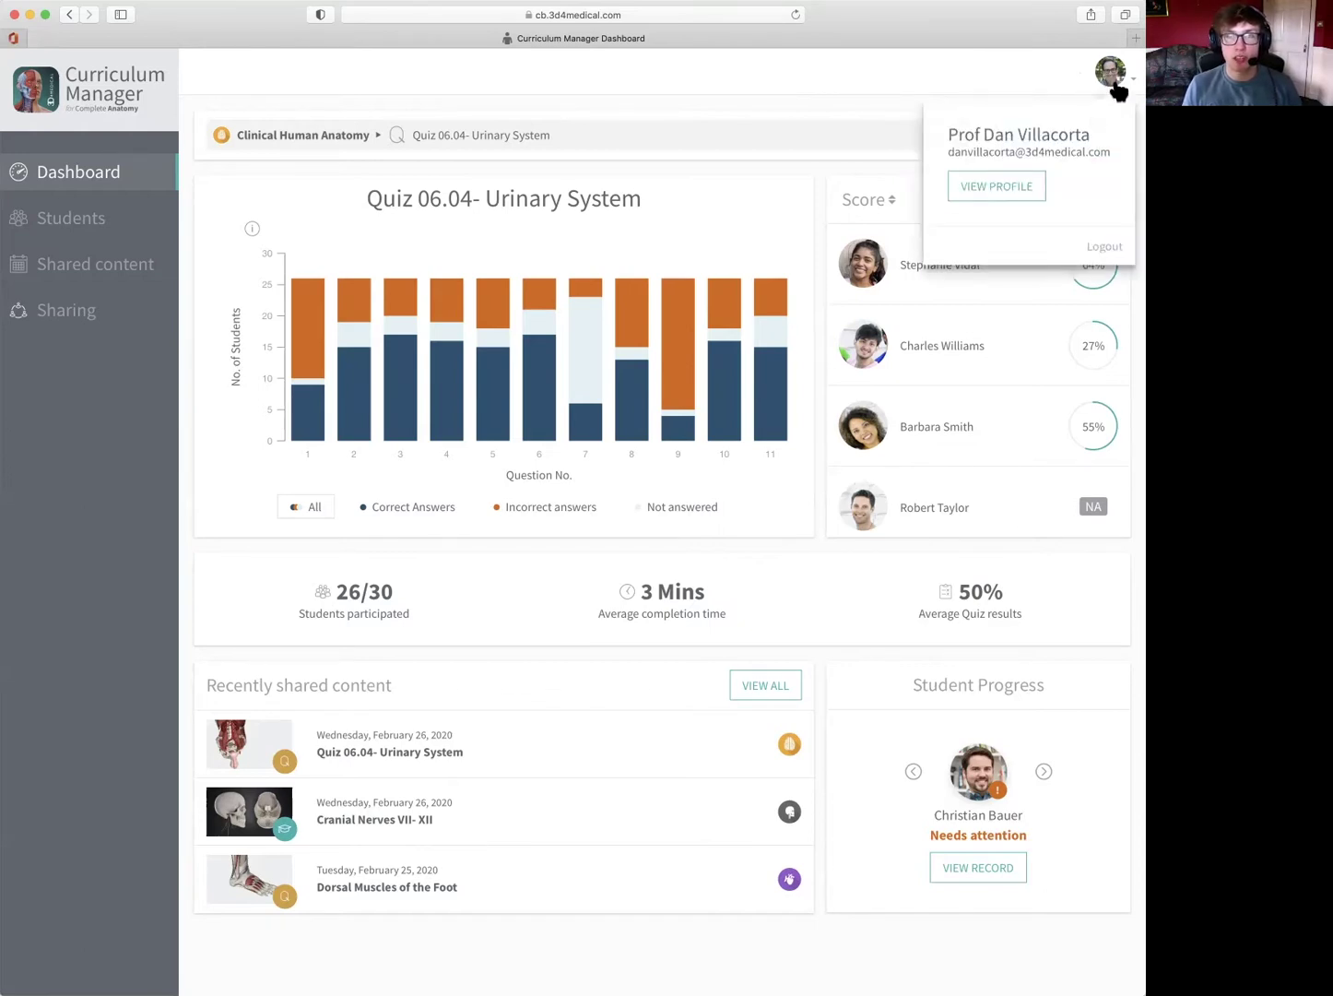
left_click(1014, 196)
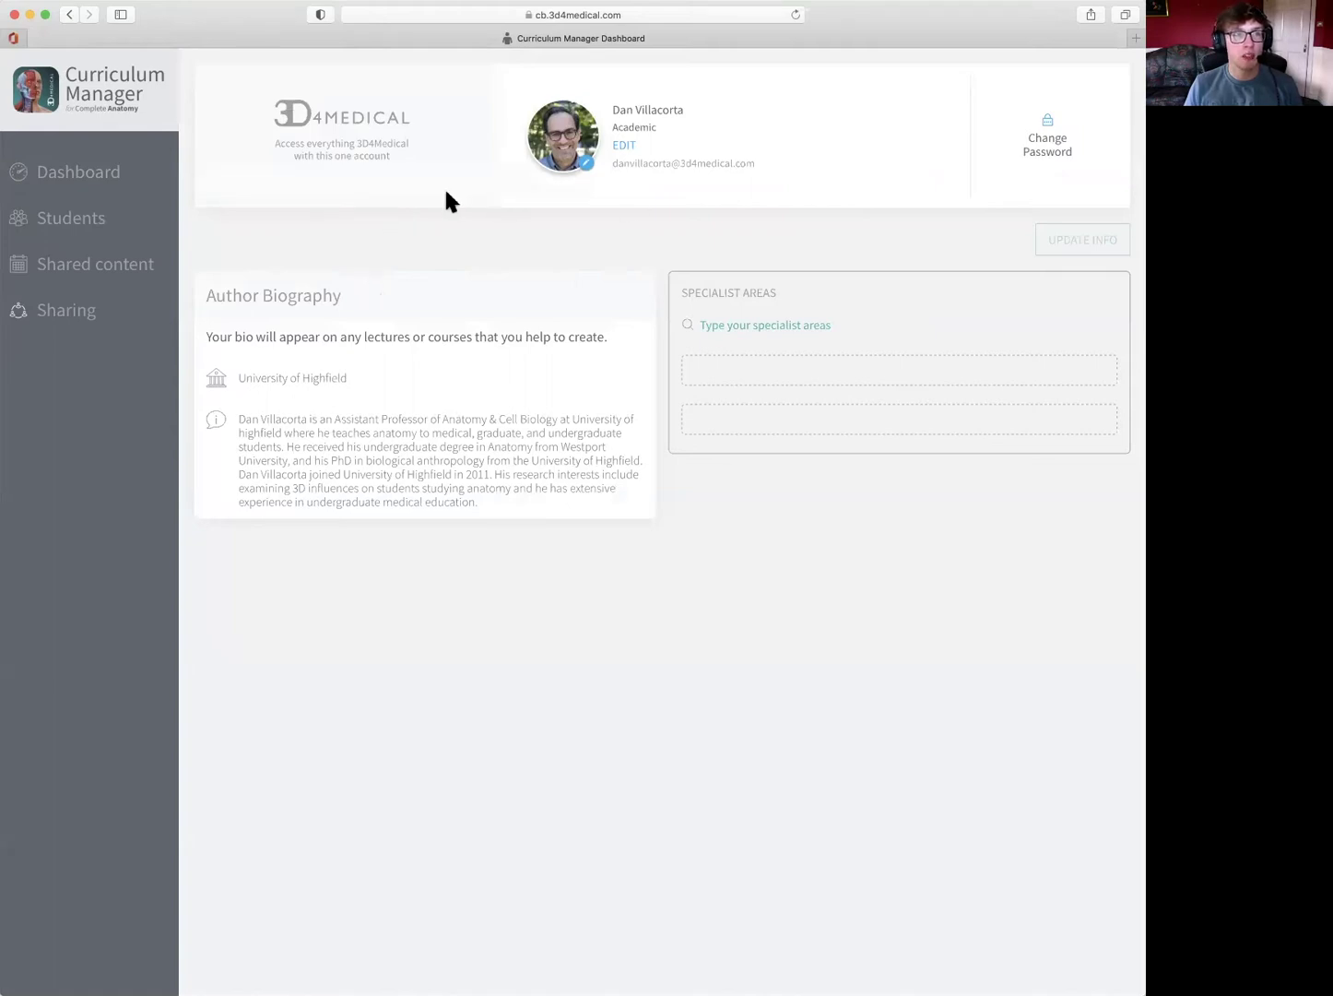
left_click(110, 100)
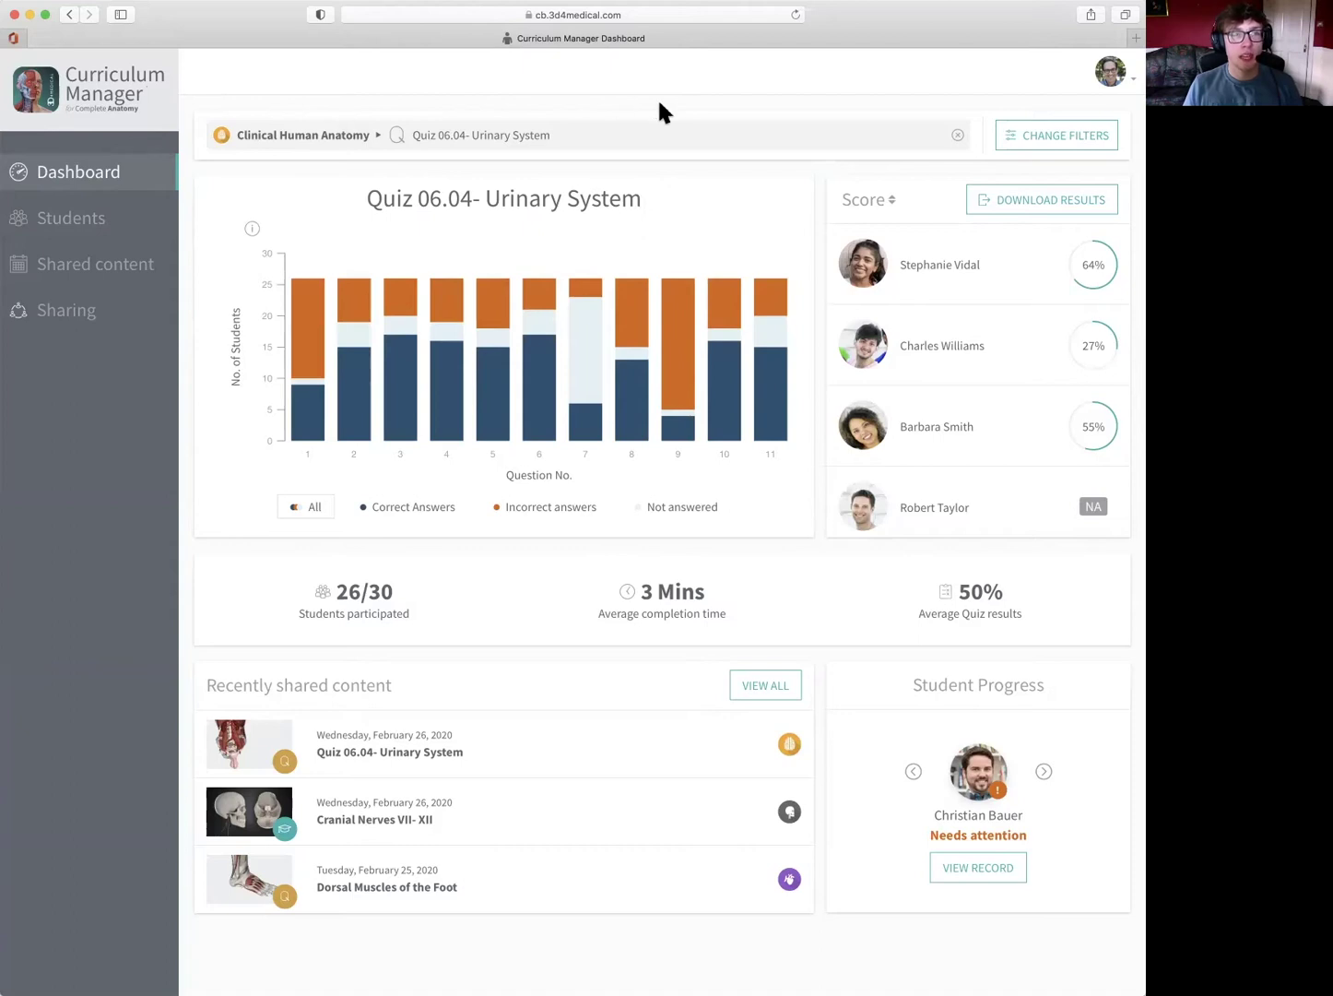
left_click(1059, 138)
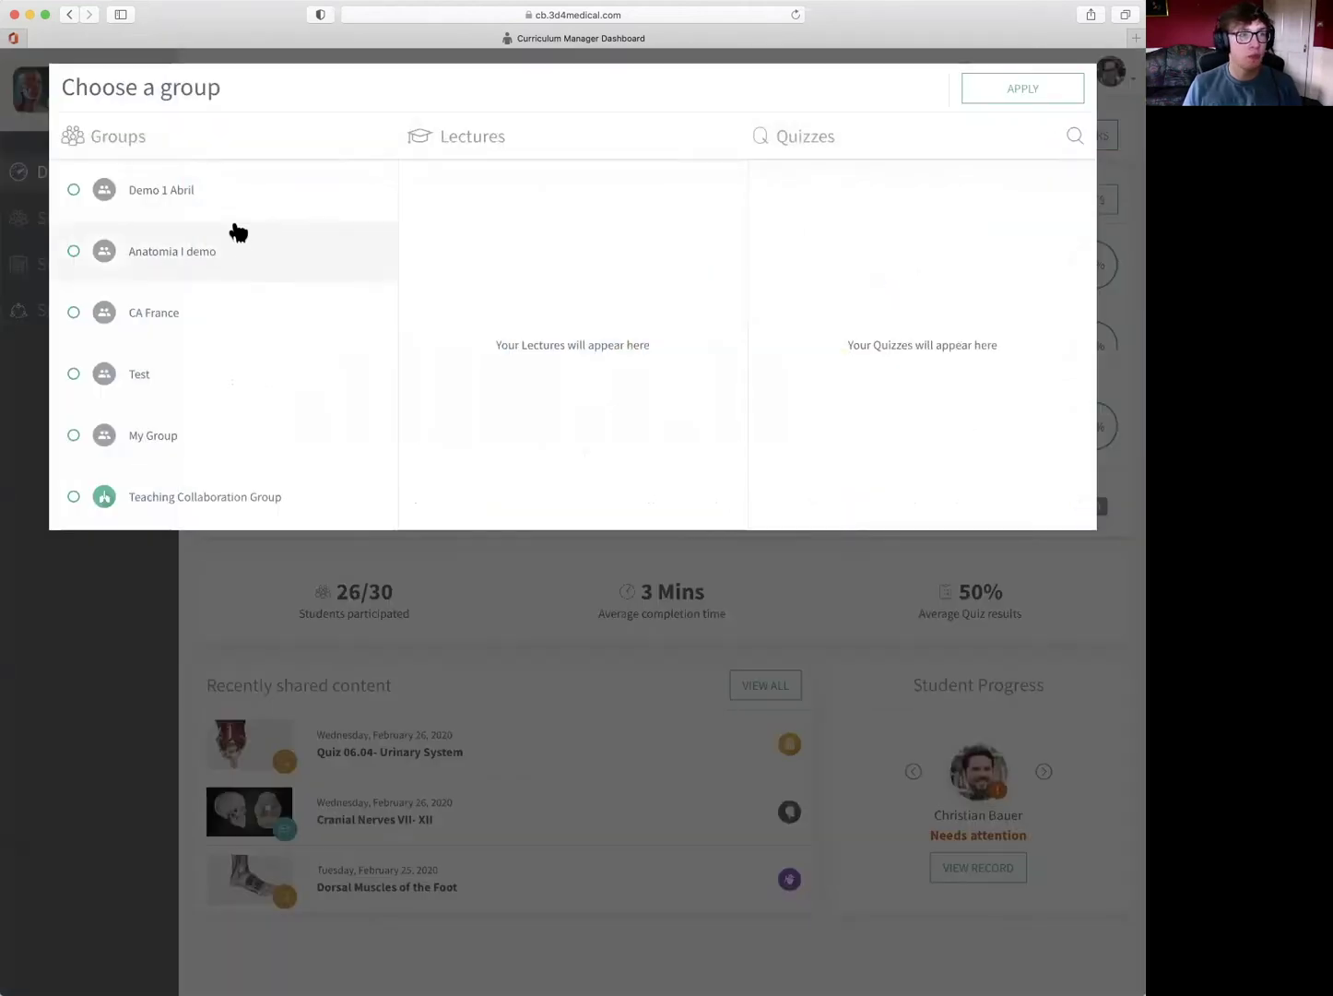
scroll(226, 249, "down", 1)
scroll(220, 264, "down", 3)
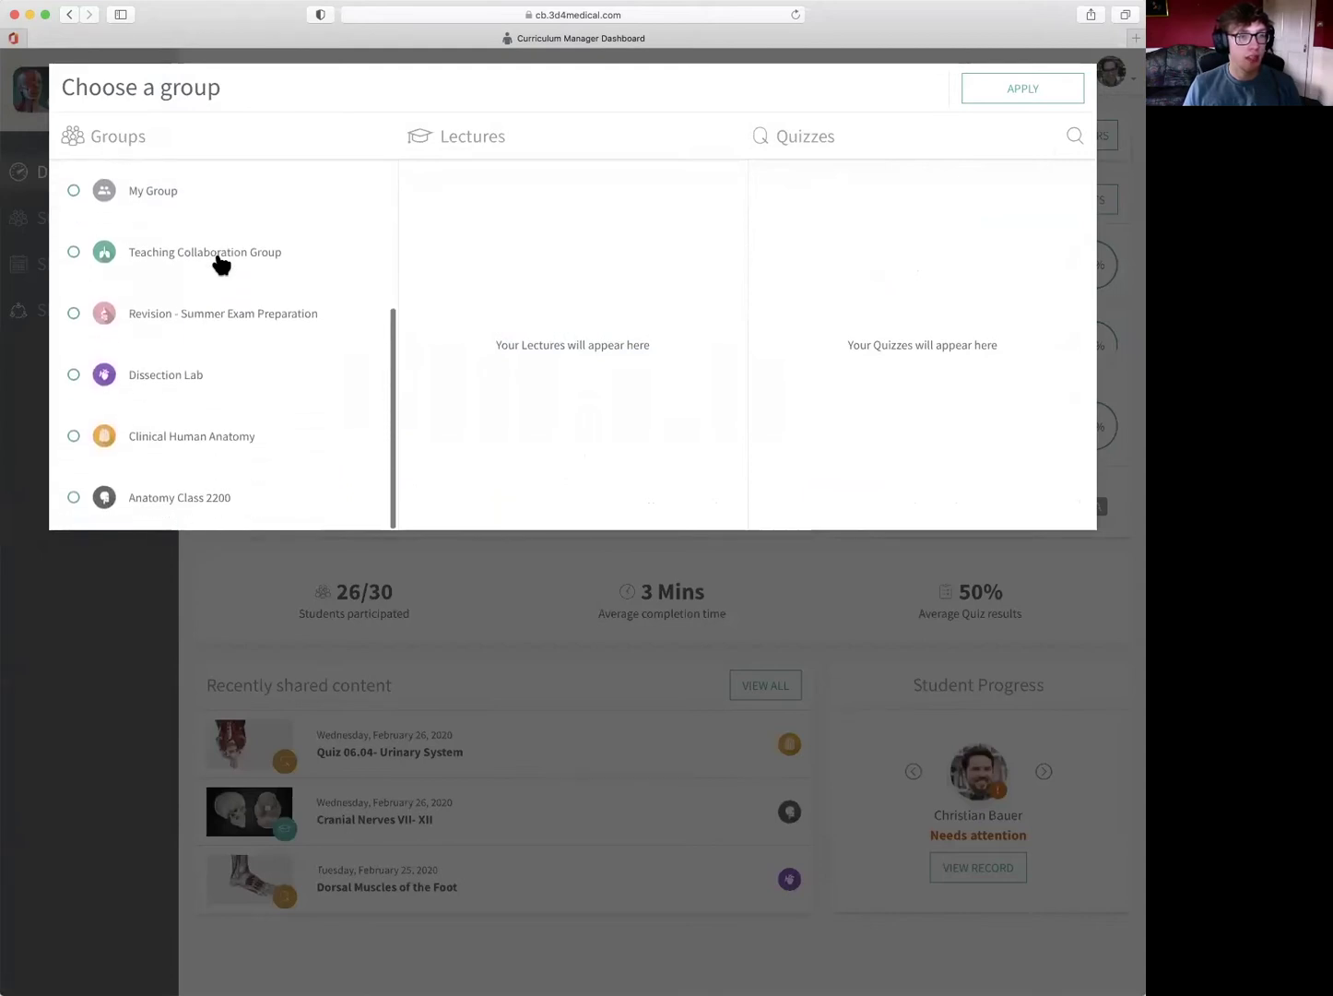
left_click(229, 443)
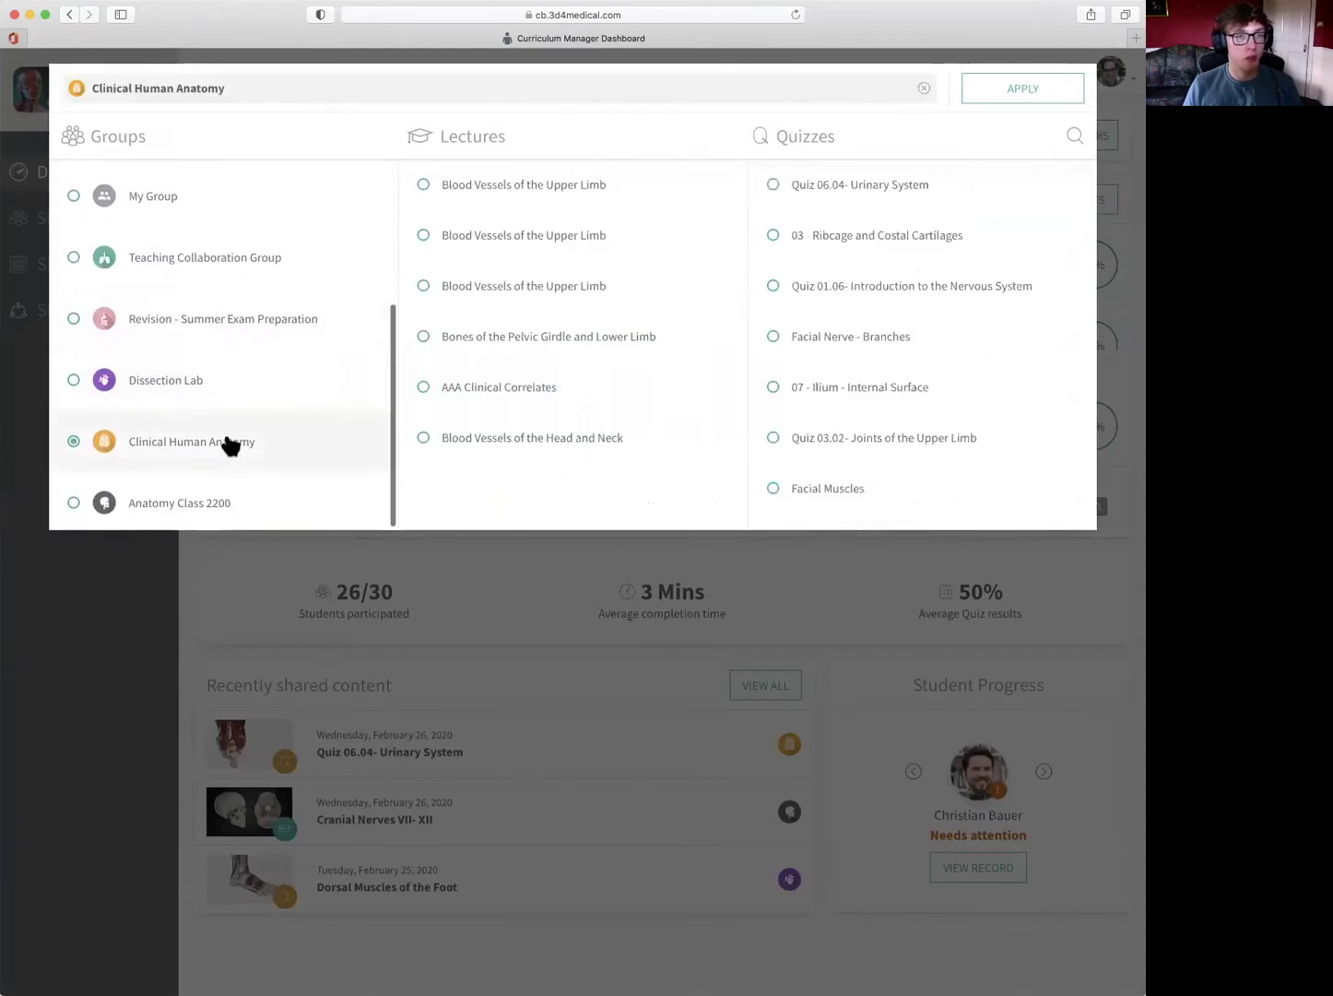
left_click(937, 188)
left_click(1017, 88)
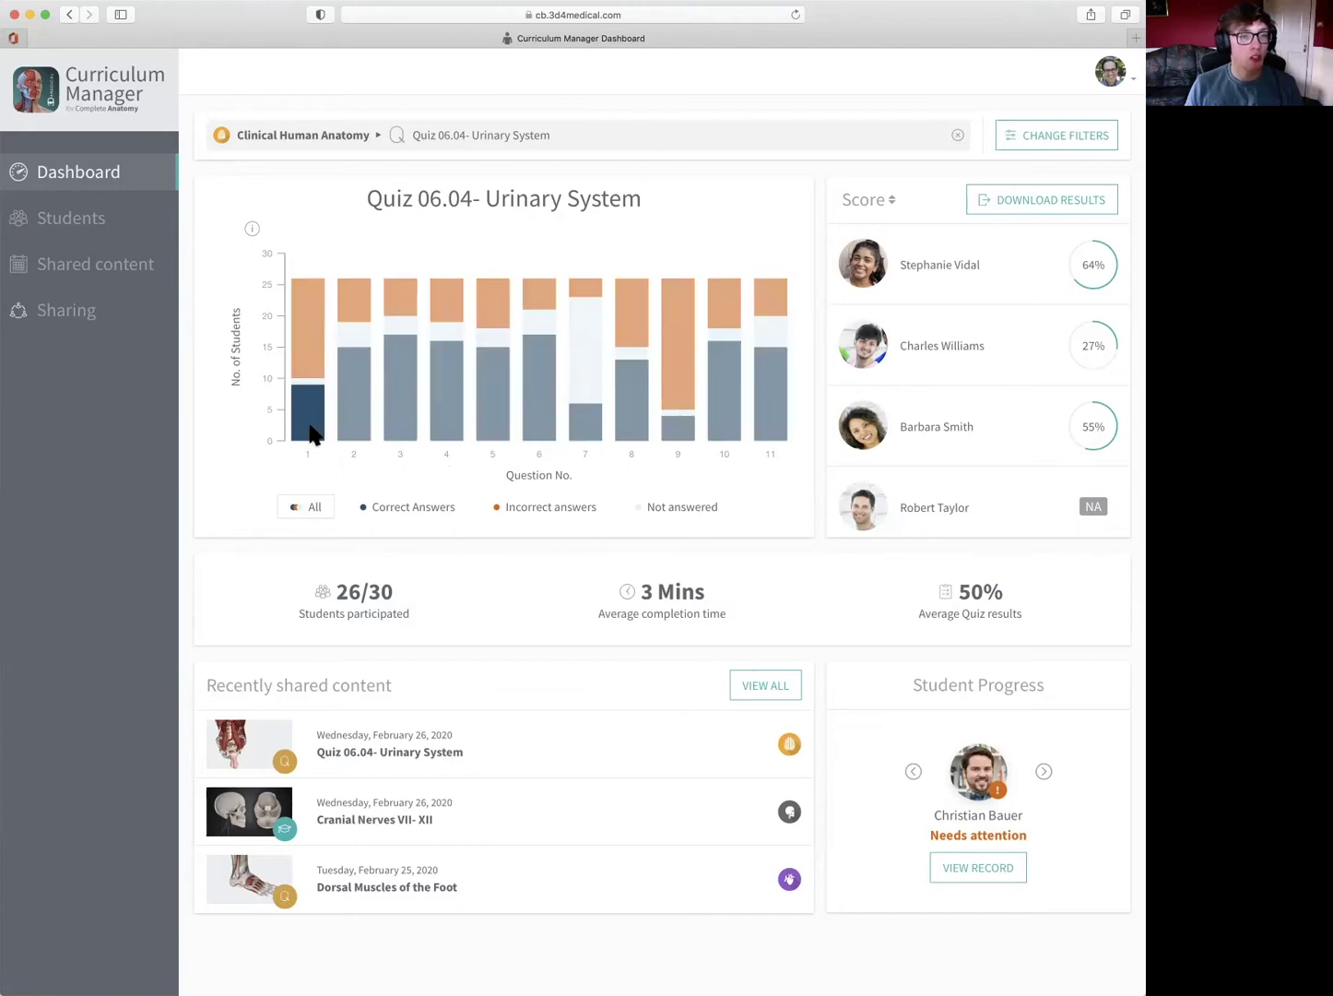
- Inspect question 1's bar, showing about 16 incorrect answers
mouse_move(300, 394)
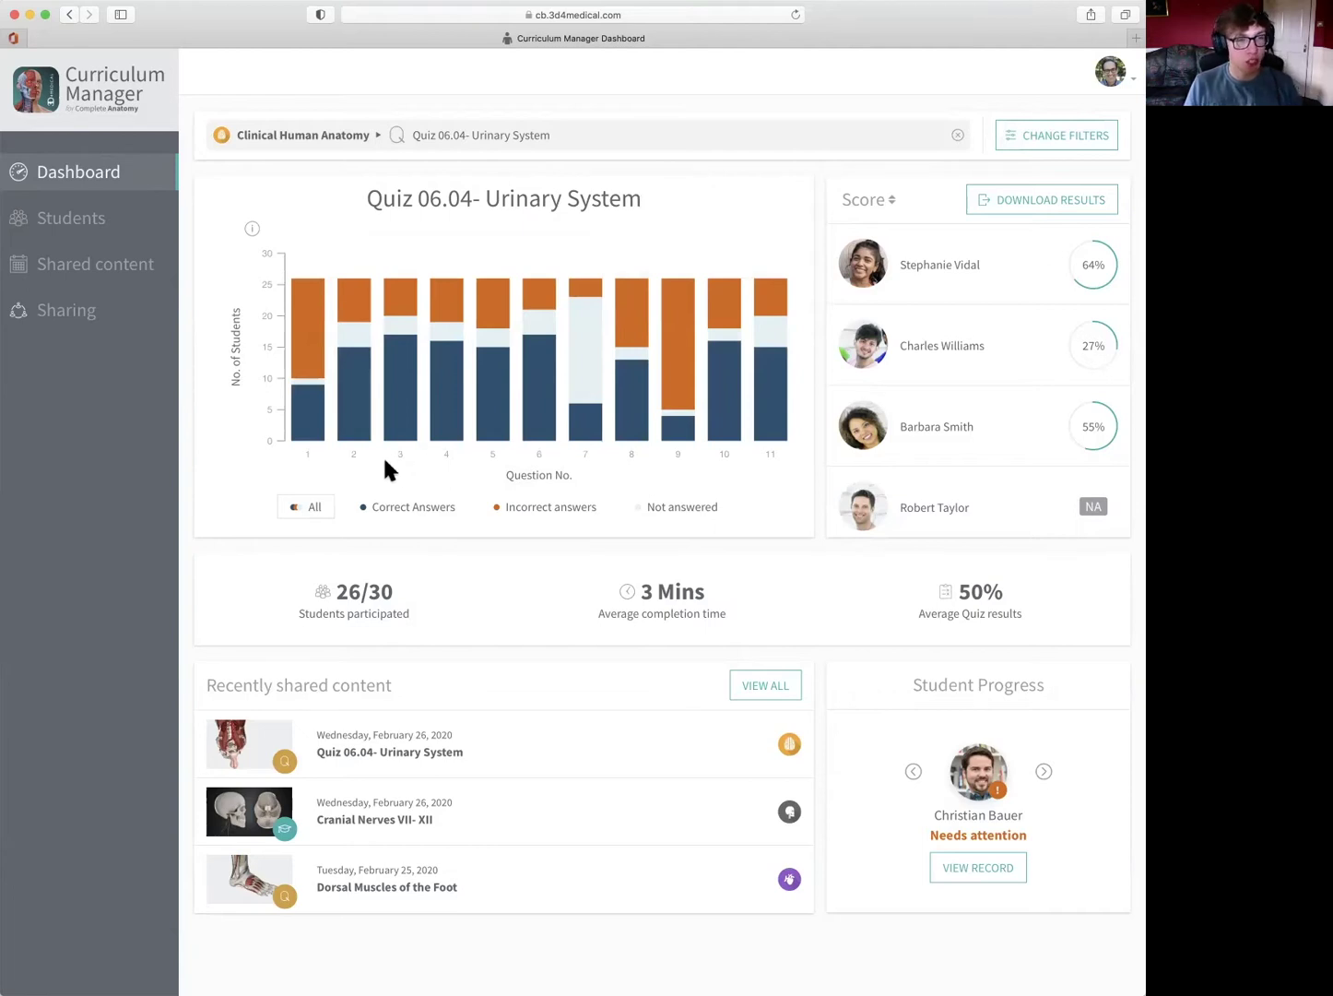
- Show only correct answers (checking question 3), then incorrect, then unanswered, then All again
left_click(413, 511)
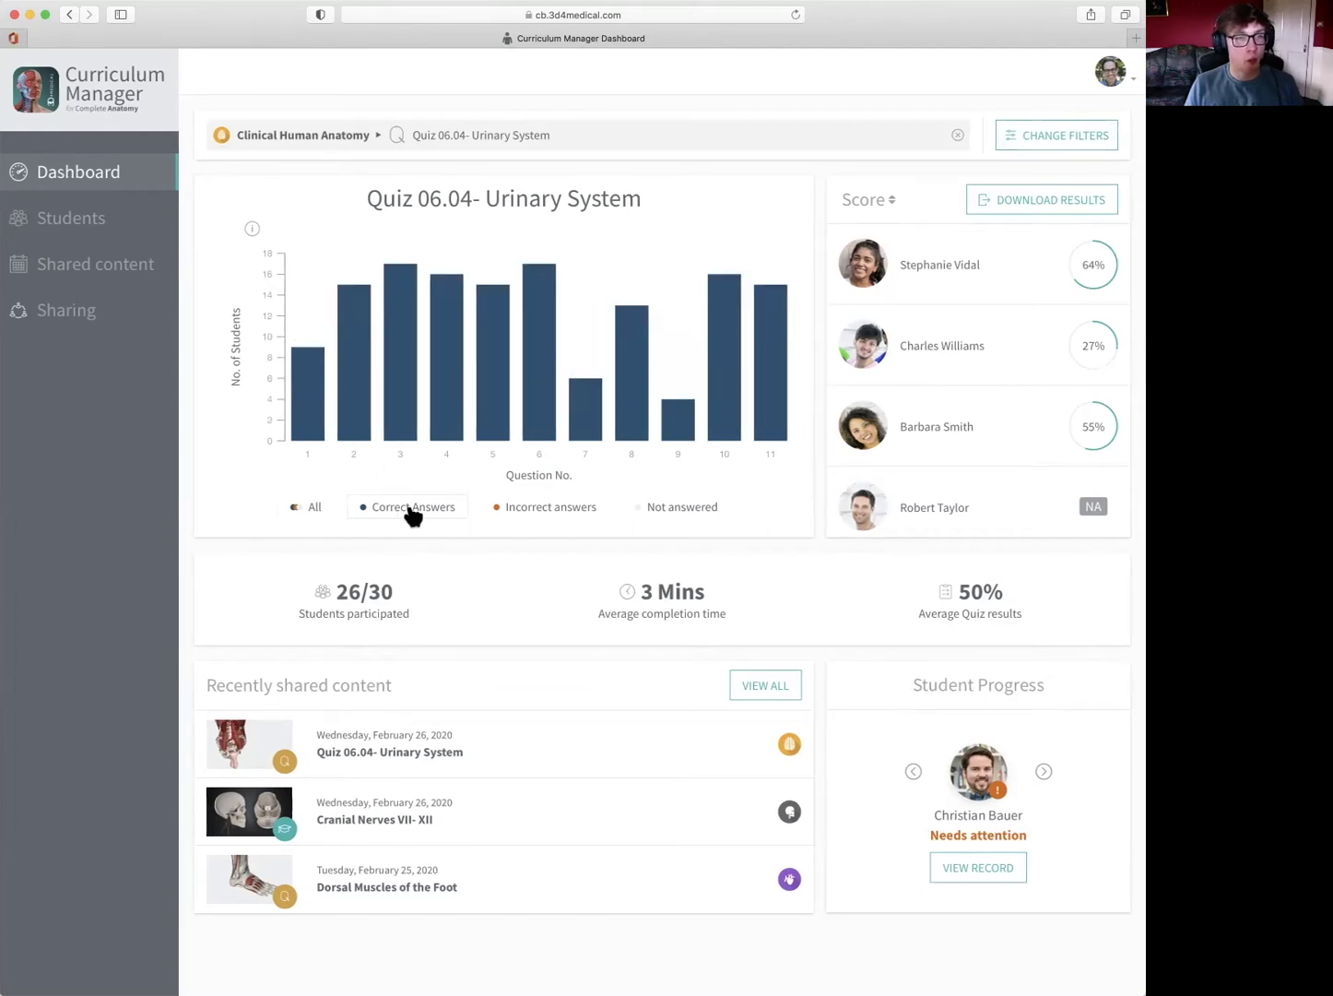
left_click(392, 393)
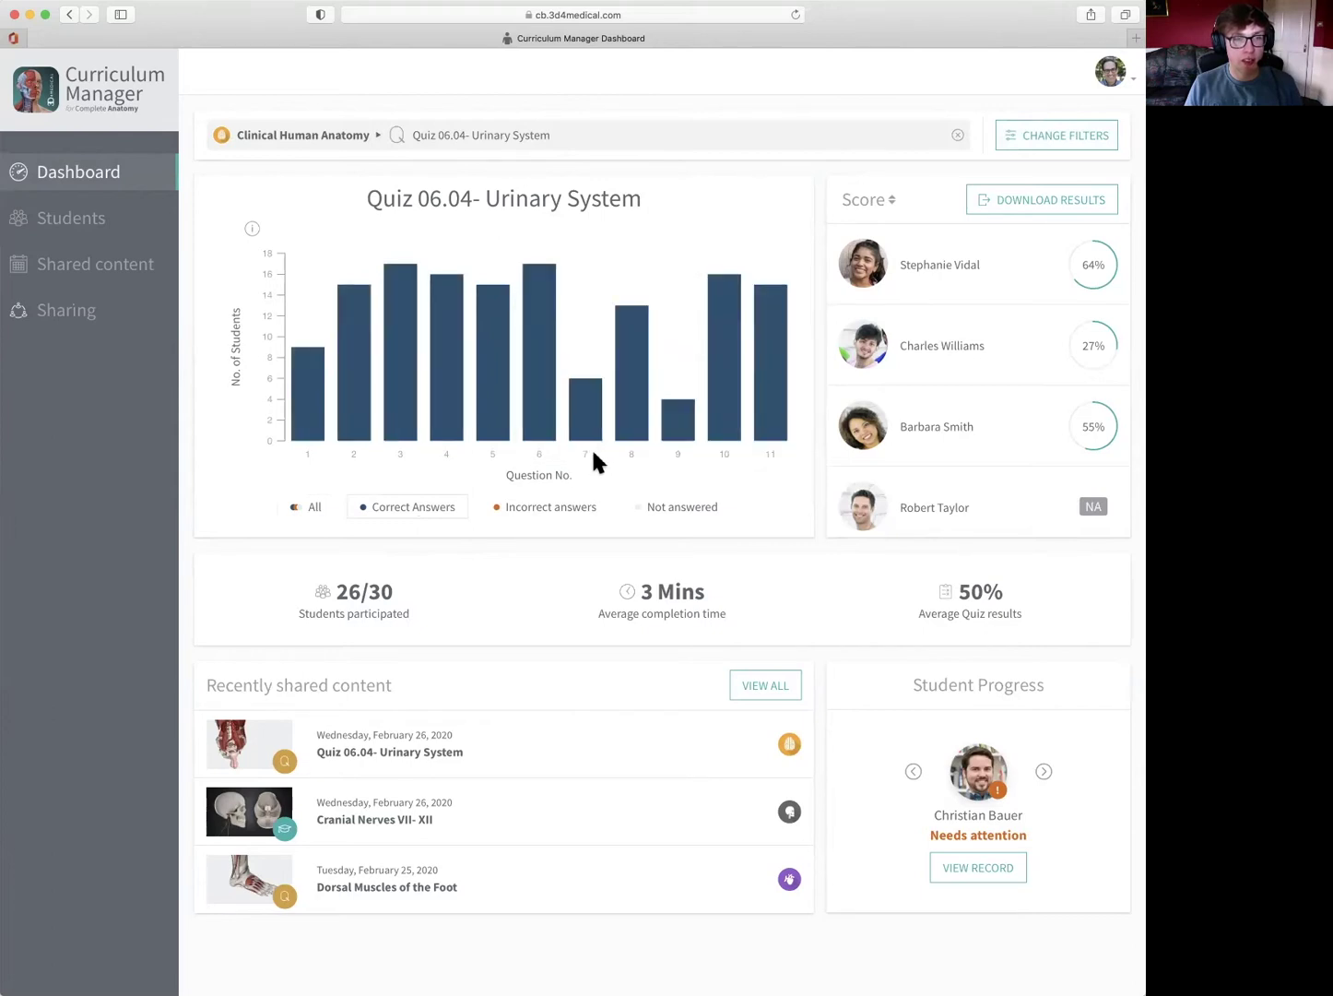
left_click(561, 508)
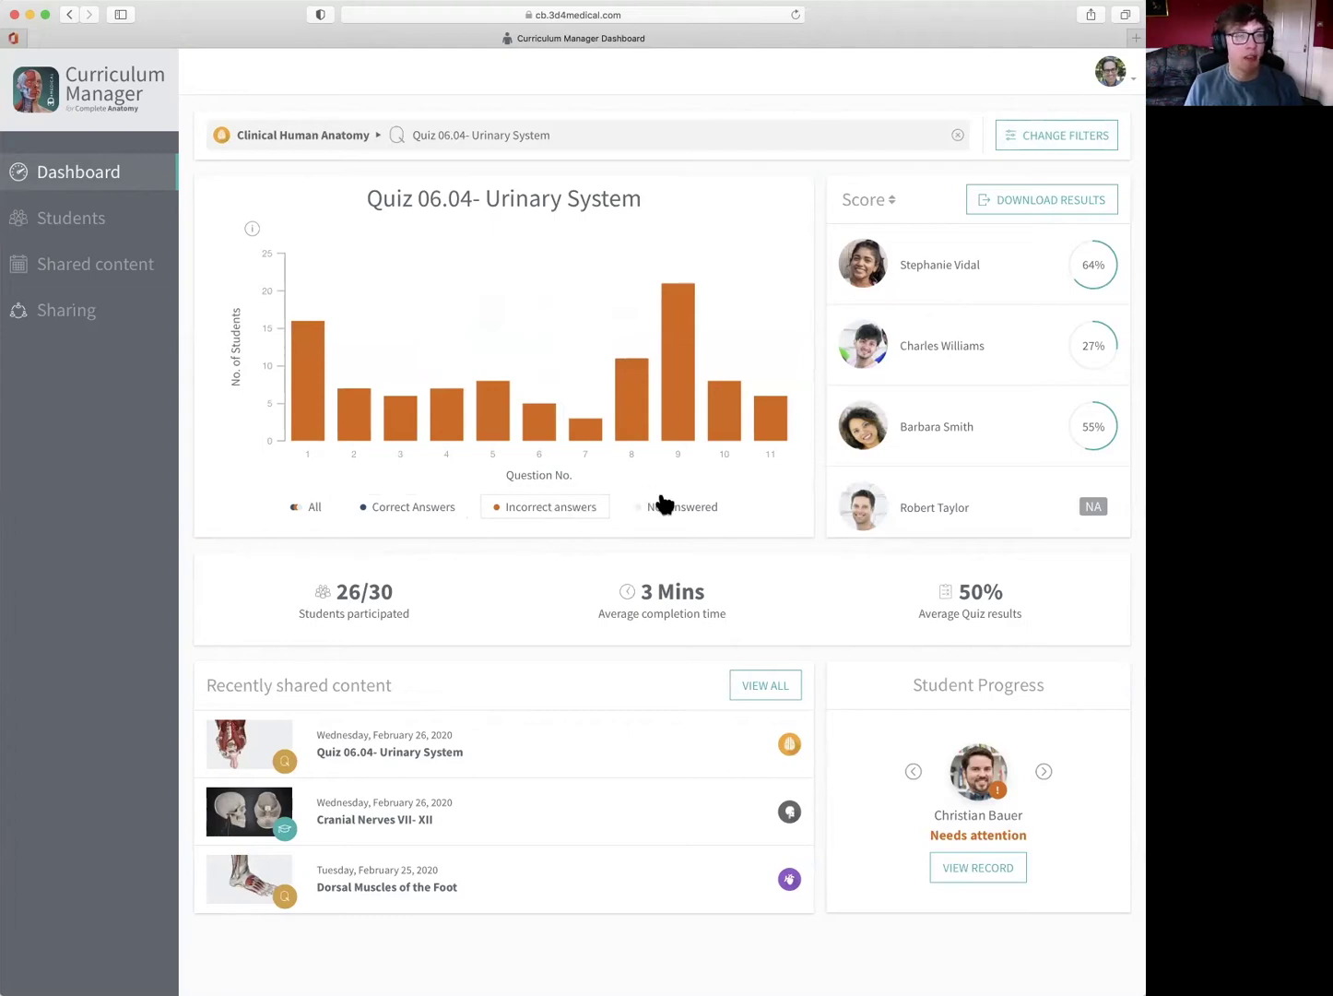
left_click(691, 511)
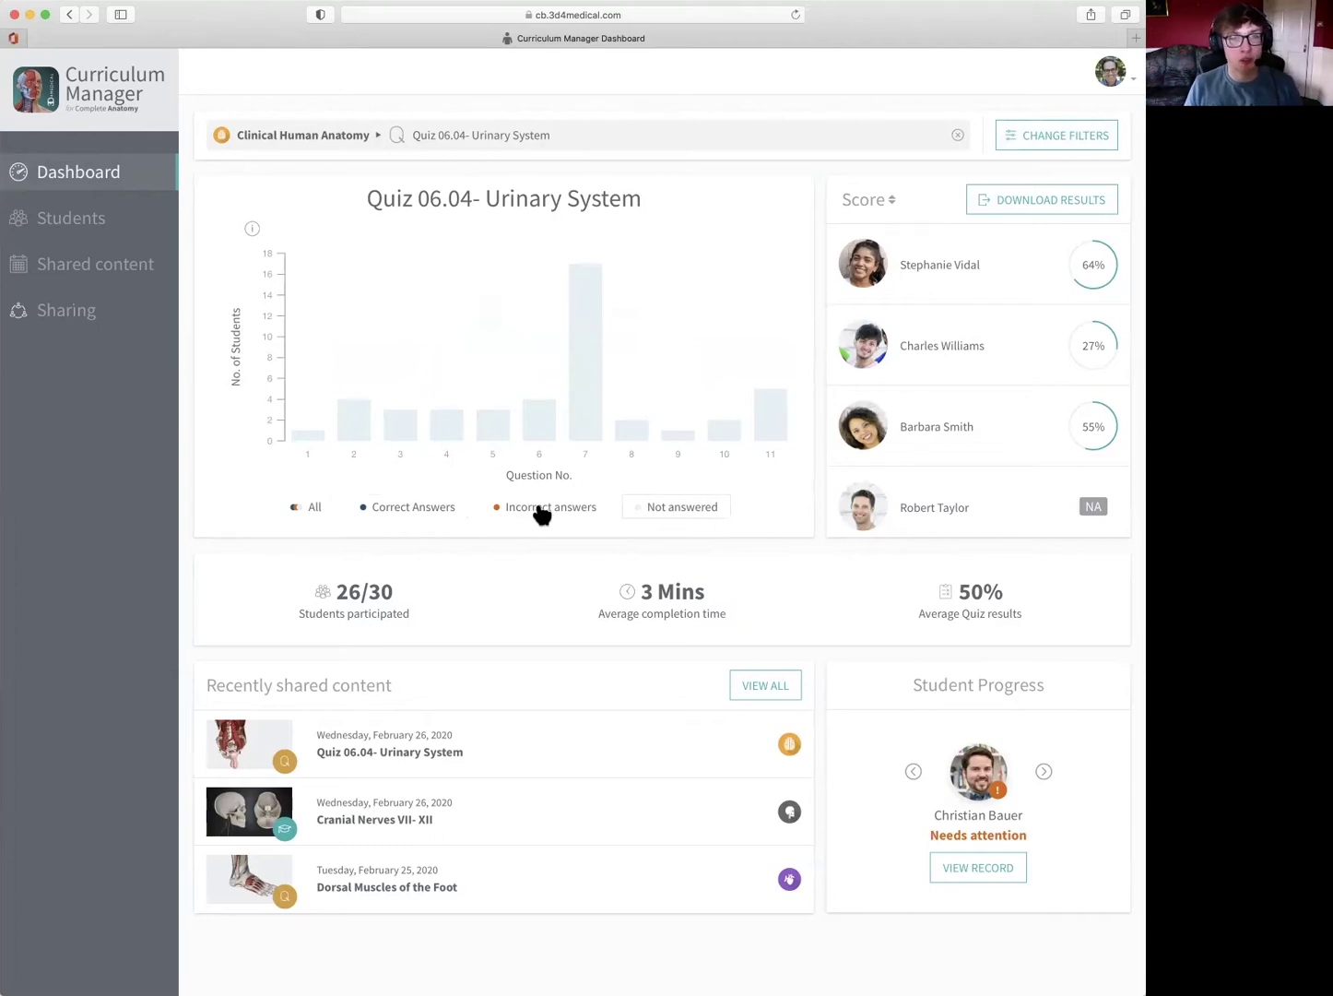
left_click(302, 510)
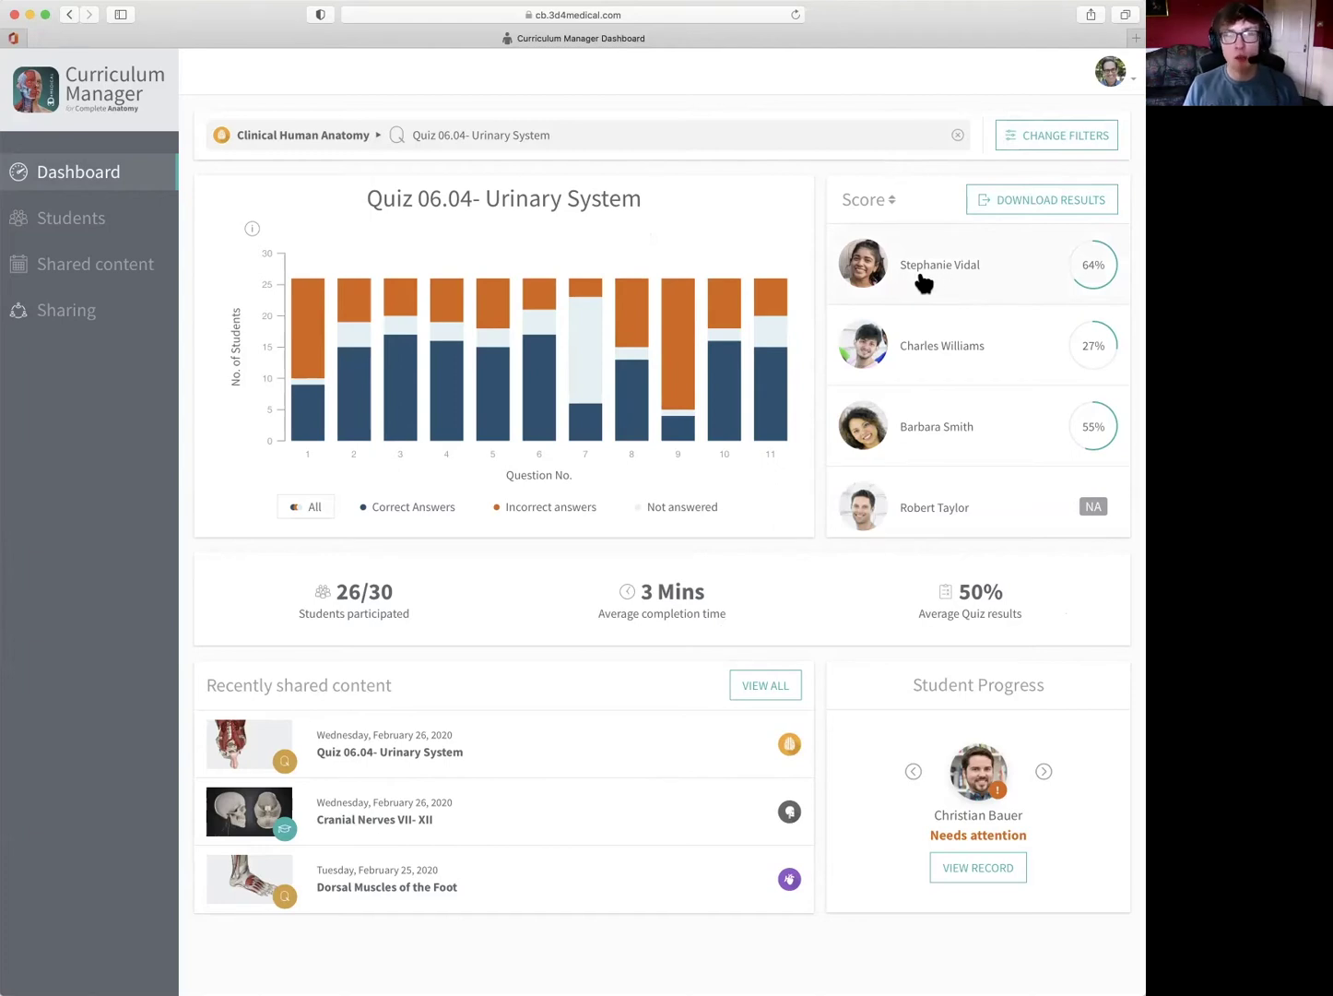
scroll(924, 284, "down", 1)
scroll(924, 284, "down", 3)
scroll(923, 284, "down", 7)
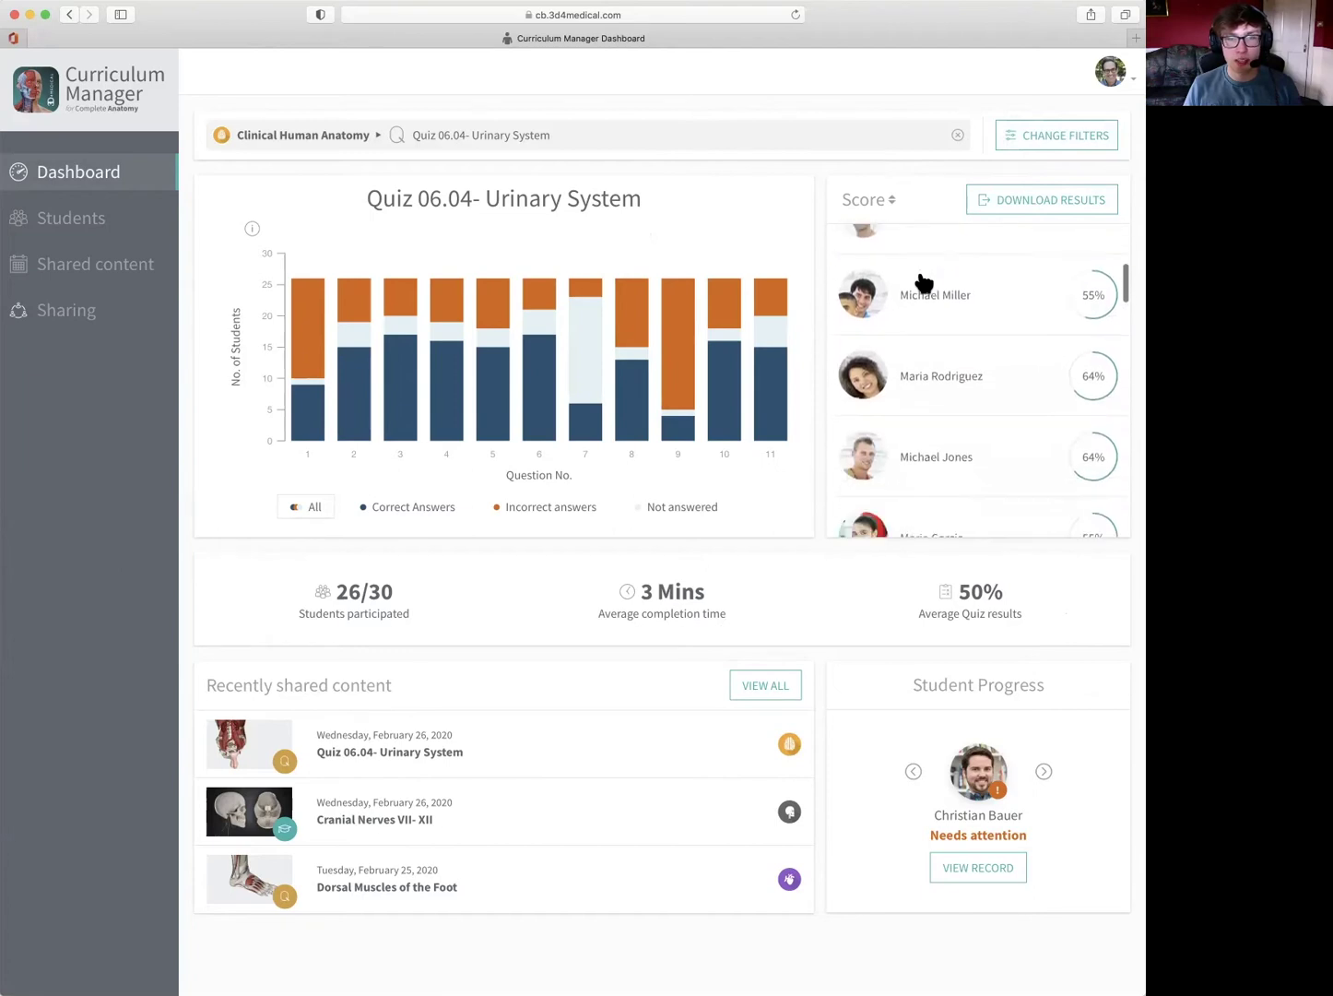
scroll(924, 284, "up", 7)
scroll(924, 284, "up", 5)
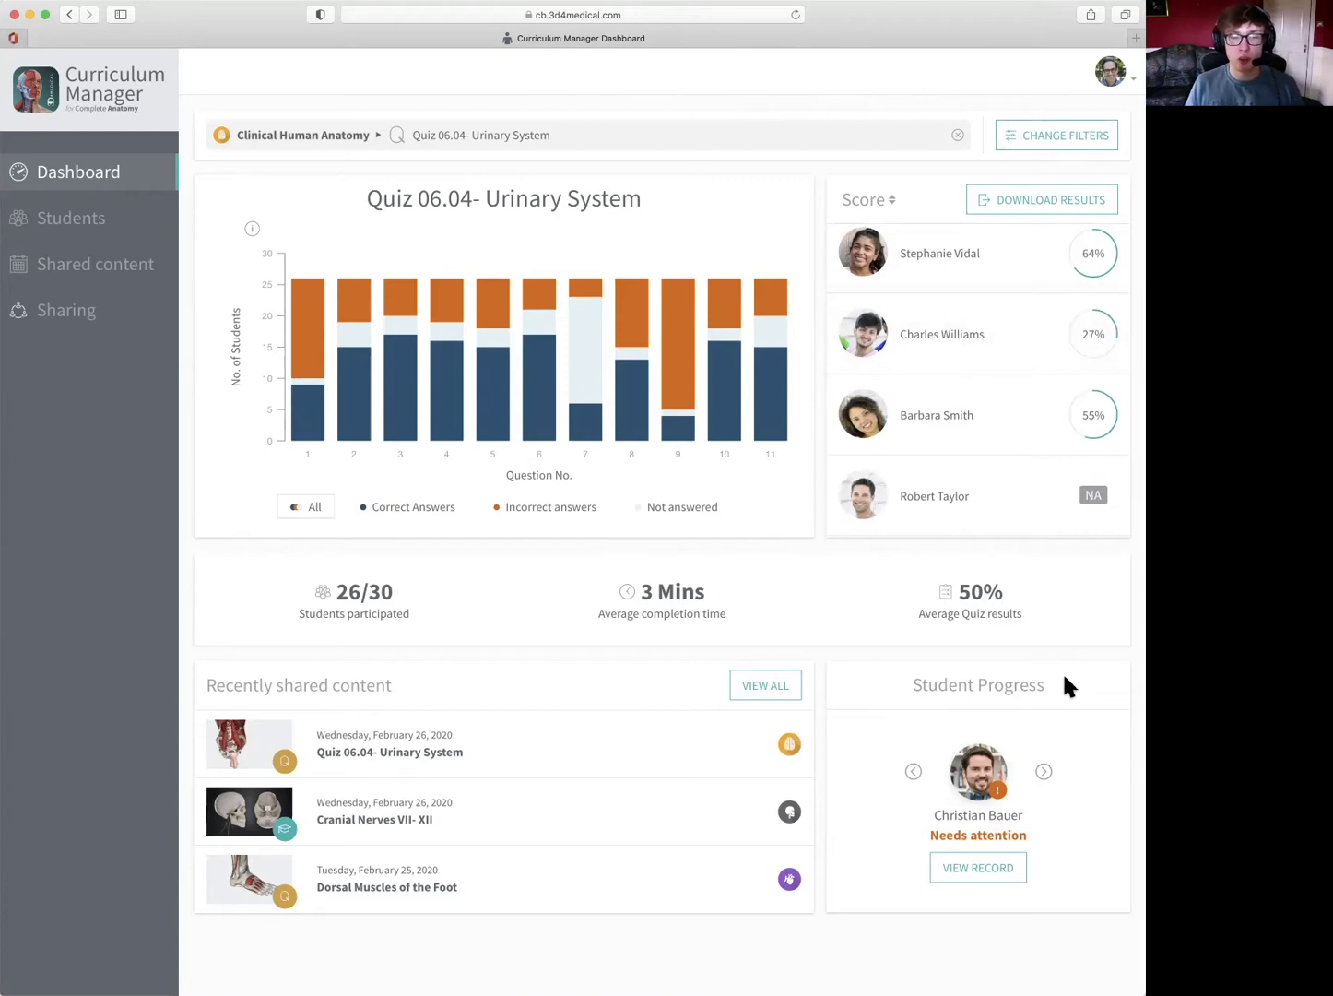
- Advance the Student Progress panel two students to the next one needing attention
left_click(1043, 773)
scroll(1047, 783, "left", 2)
scroll(1048, 783, "right", 2)
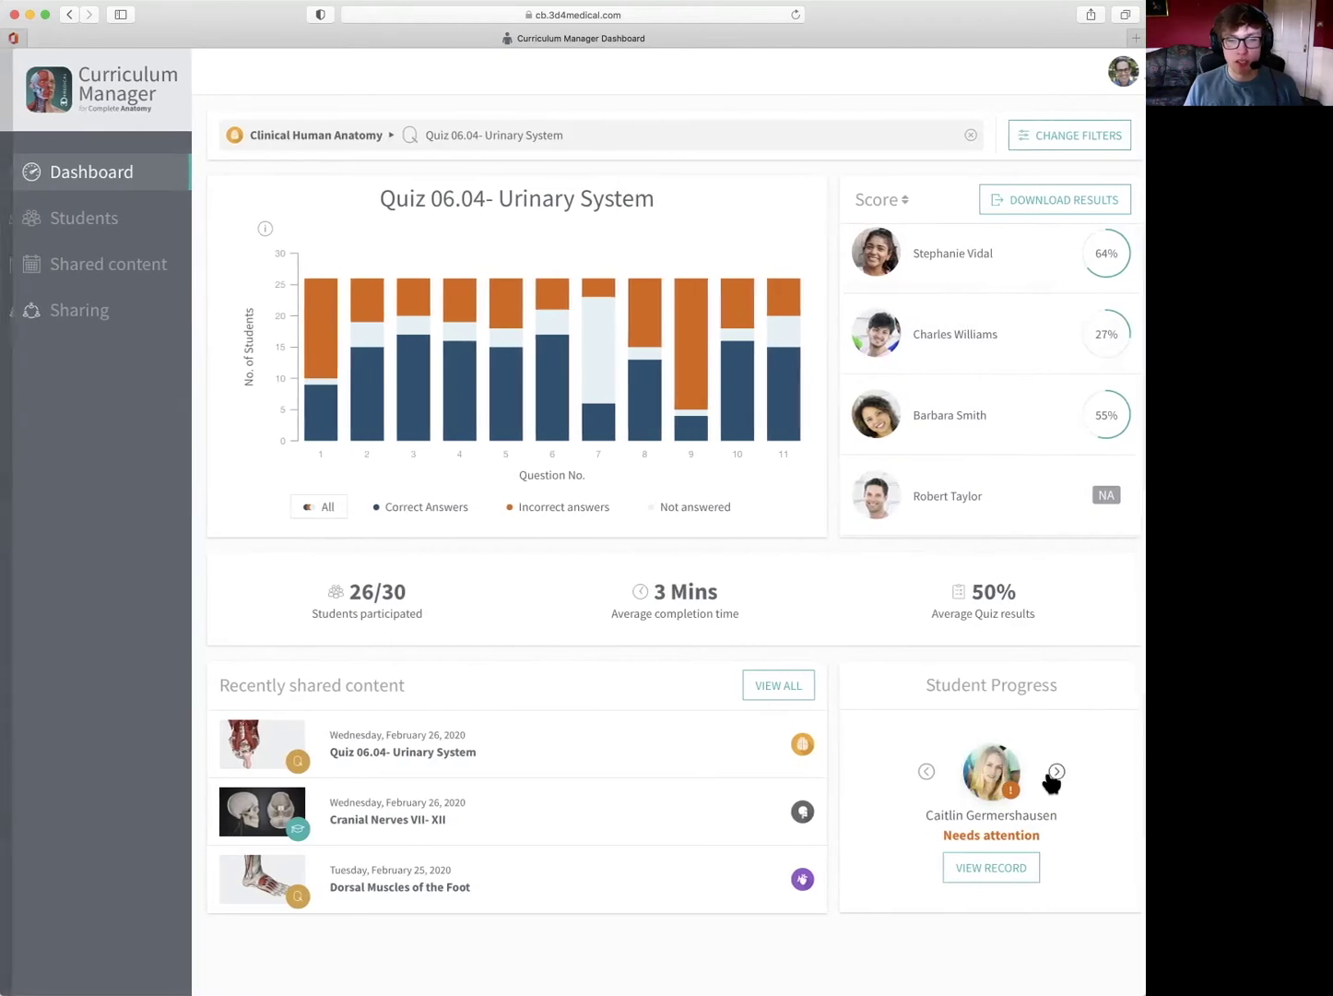
left_click(1044, 772)
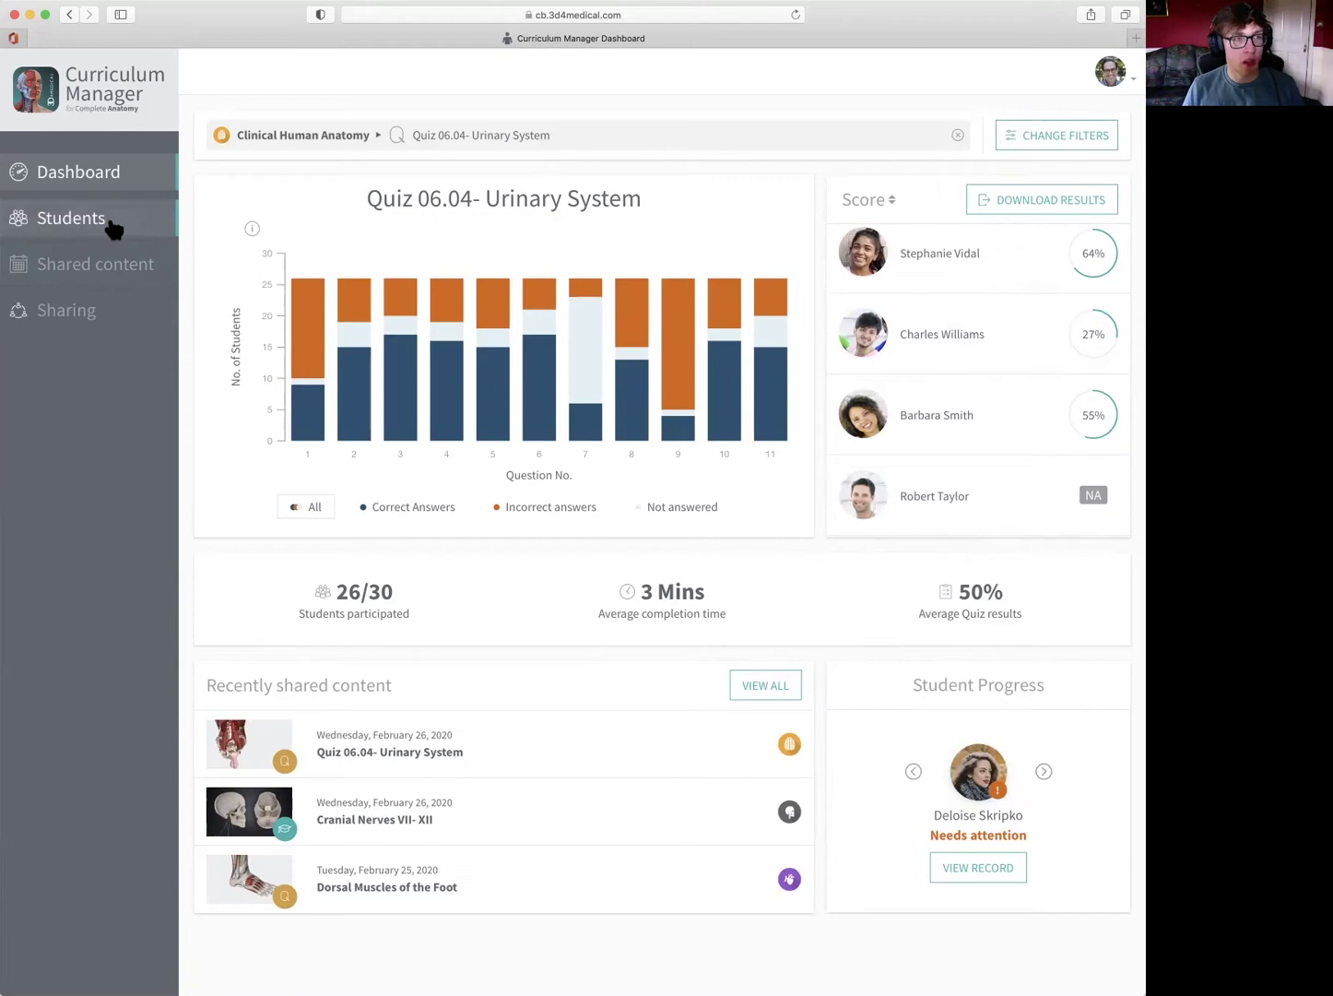
- Open the Students results list for Quiz 06.04- Urinary System and scroll through it back to the top
left_click(84, 224)
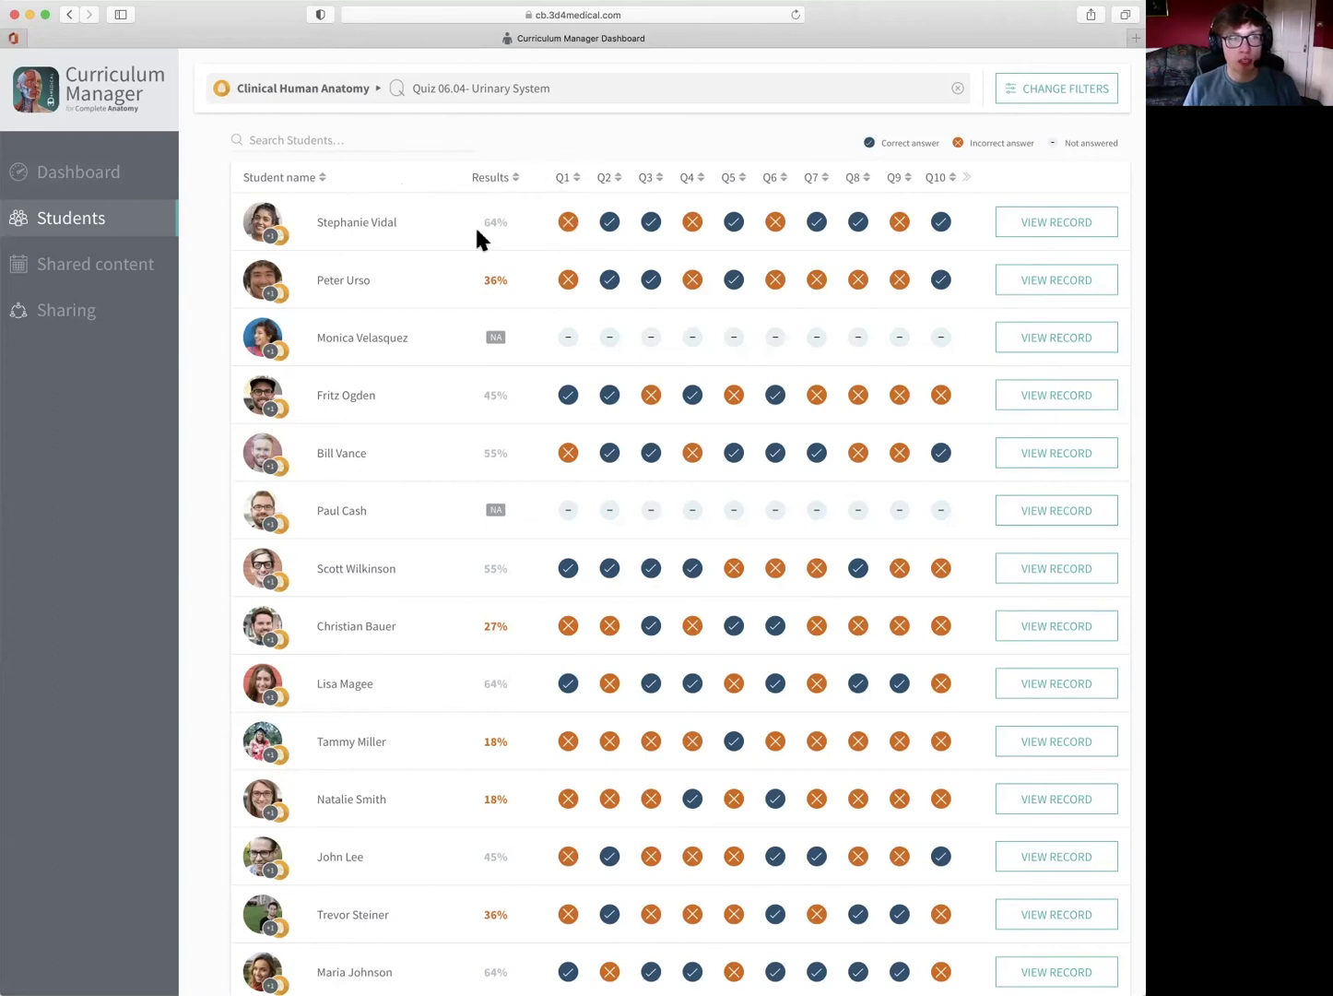
scroll(437, 228, "down", 5)
scroll(436, 231, "down", 7)
scroll(436, 230, "down", 7)
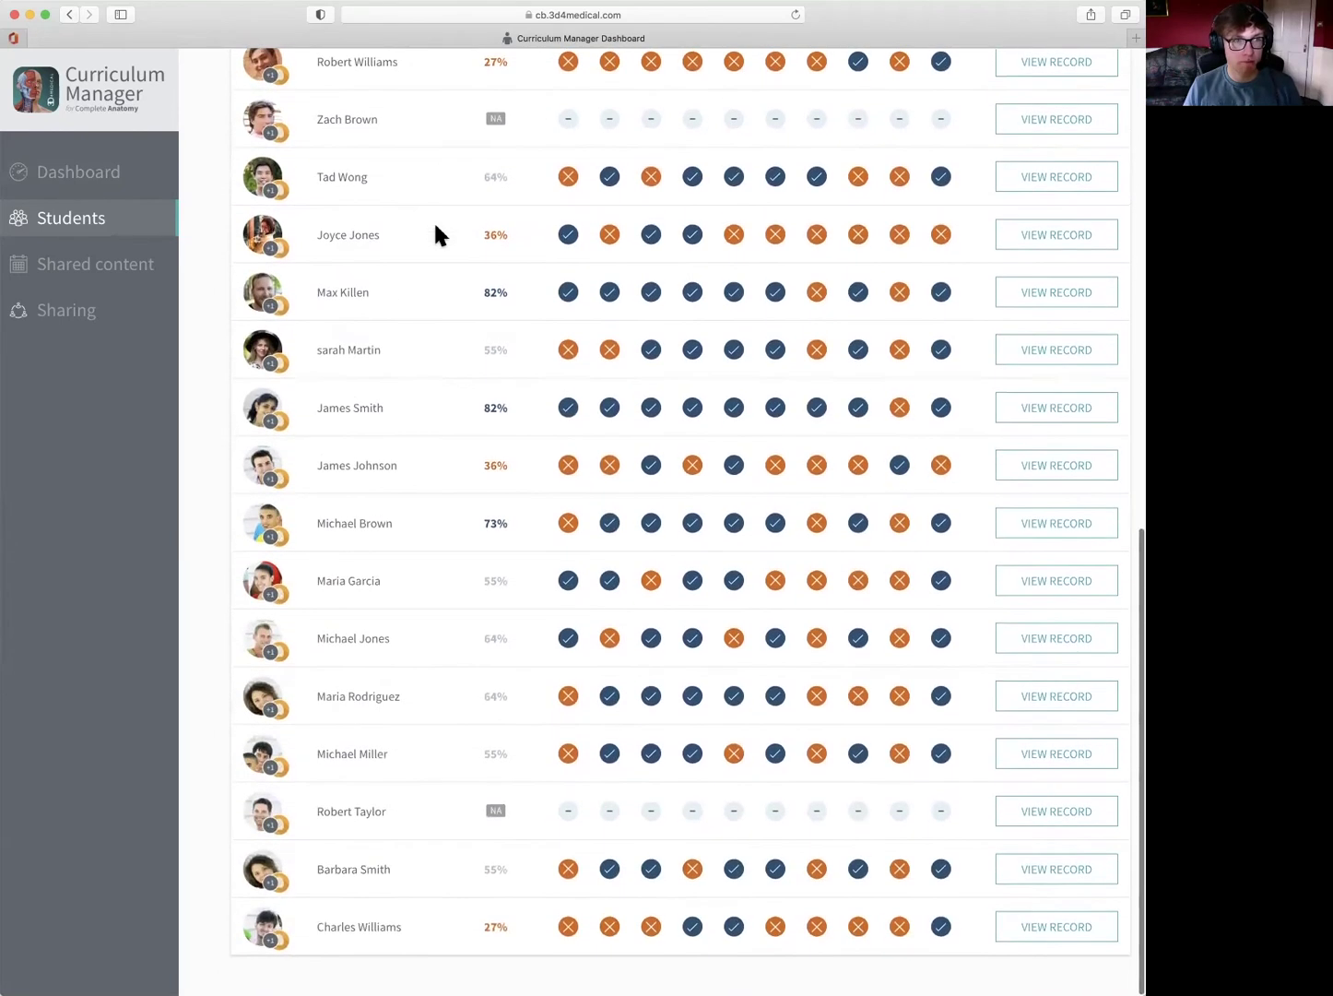
scroll(437, 232, "up", 11)
scroll(437, 235, "up", 7)
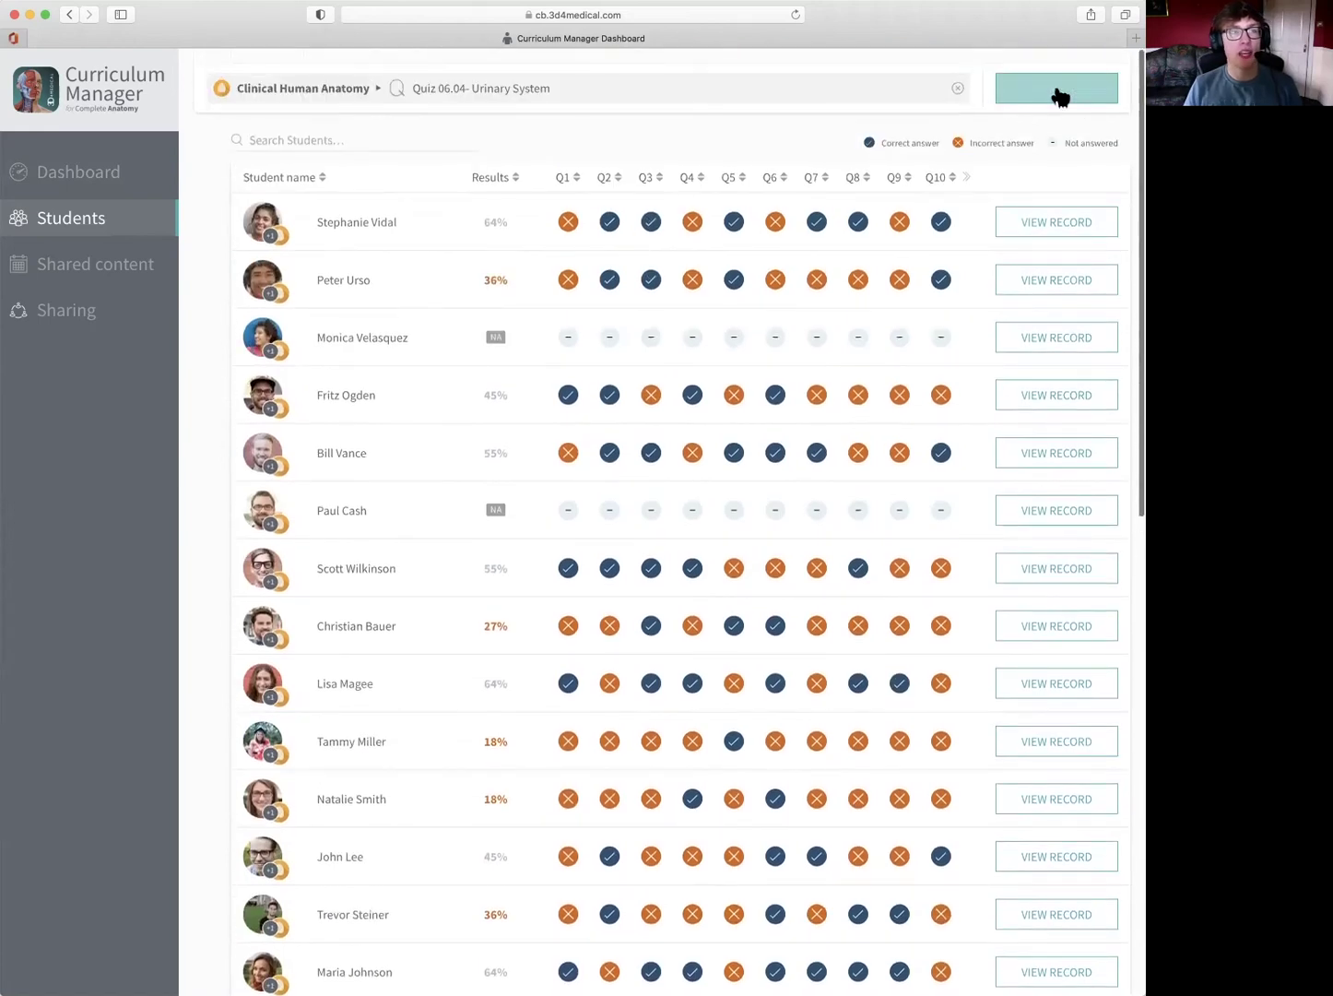
- Filter student results to the Clinical Human Anatomy group and Quiz 06.04- Urinary System
left_click(1073, 98)
scroll(336, 249, "down", 5)
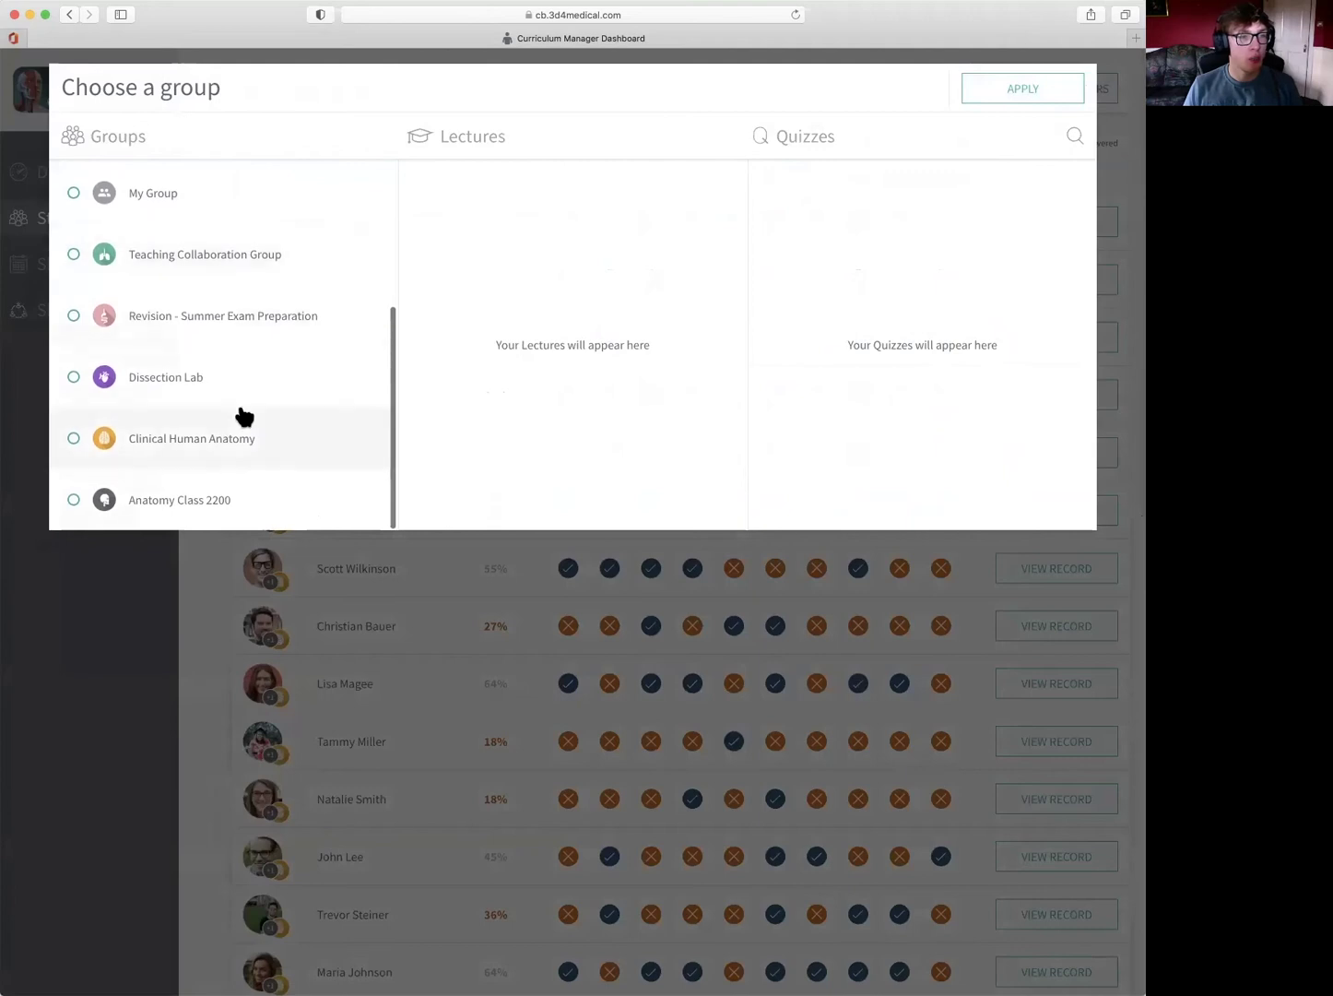
left_click(237, 429)
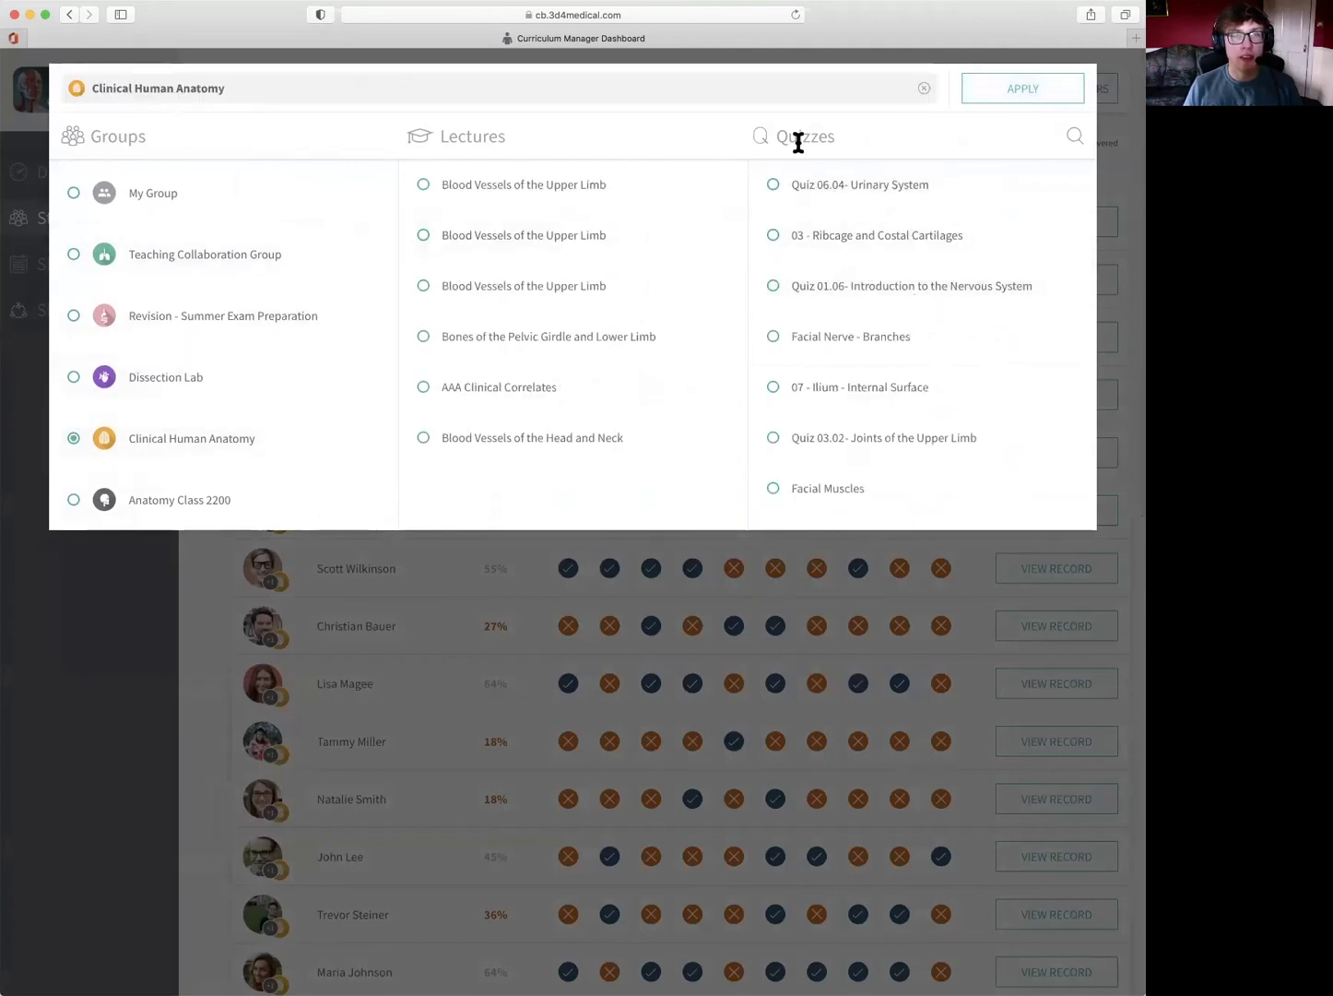
left_click(931, 187)
left_click(1009, 108)
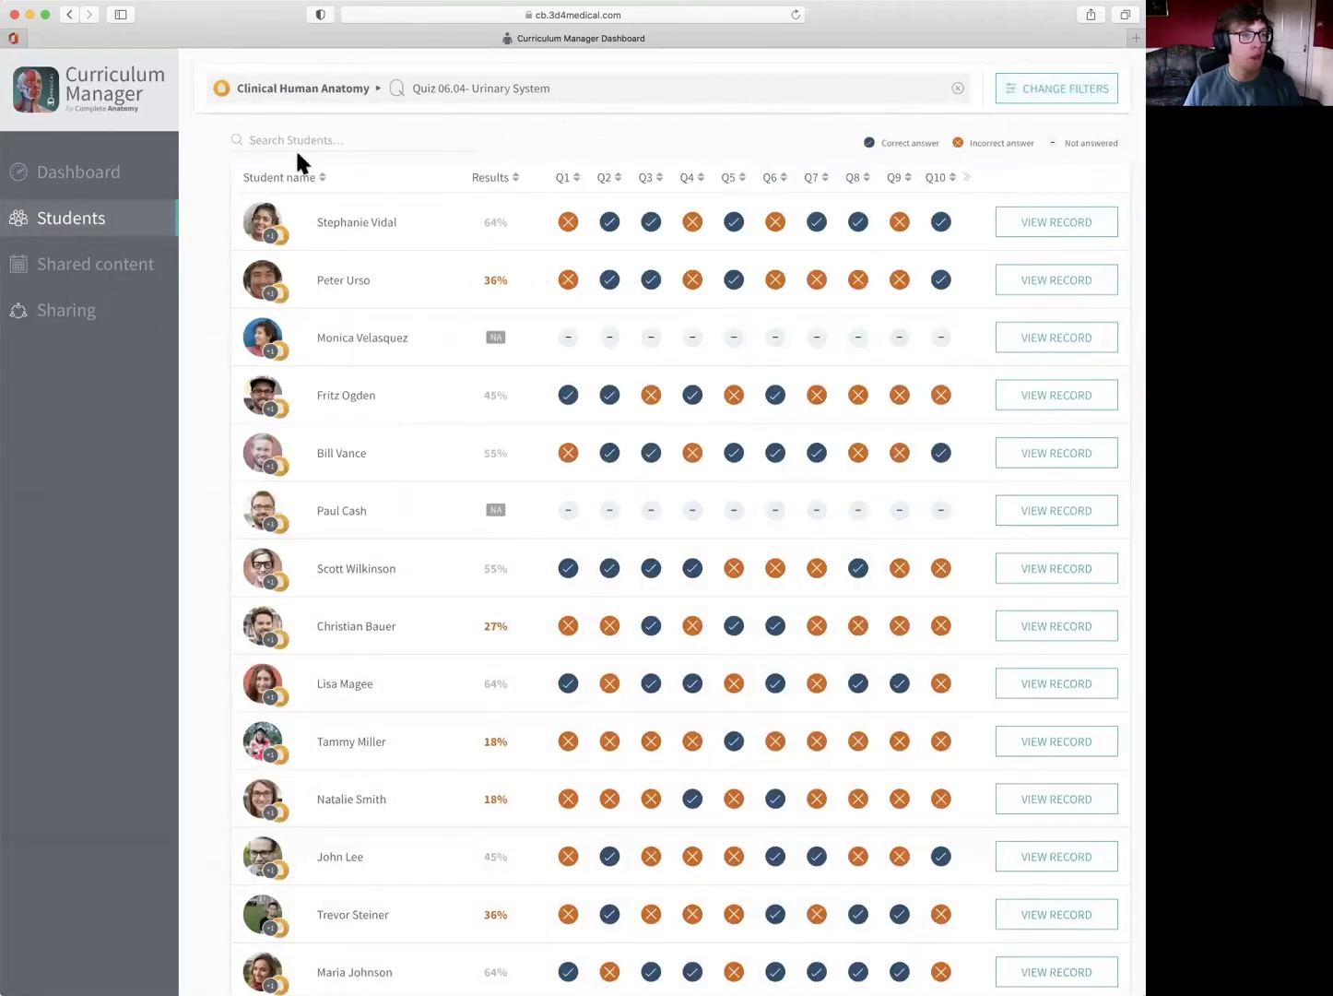
- Open the Shared content page listing 30 lectures and 103 quizzes
left_click(80, 274)
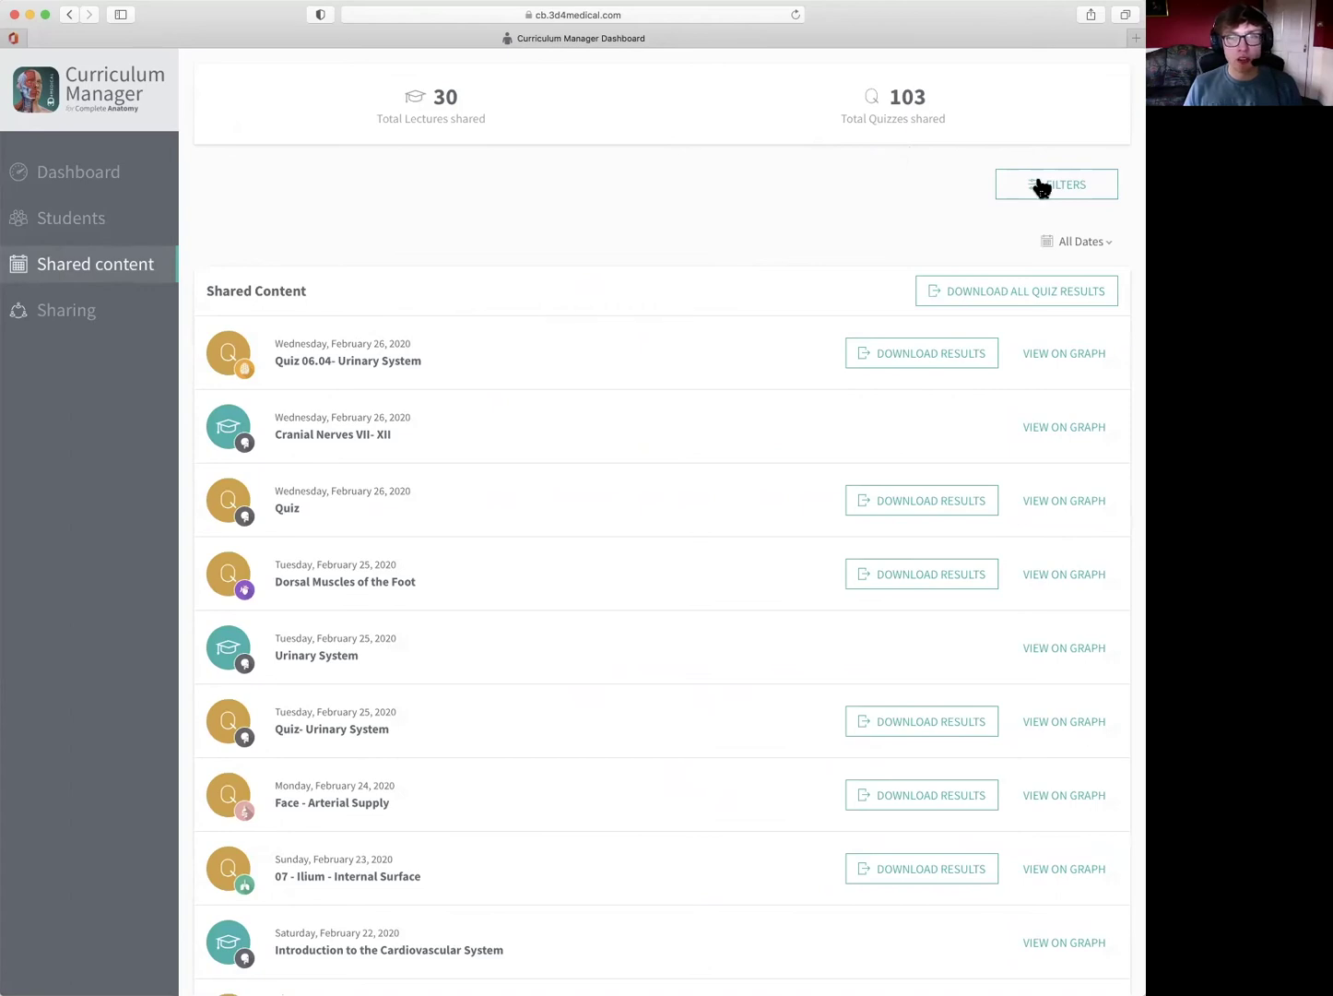
- Filter shared content to the Clinical Human Anatomy group, showing 6 lectures and 26 quizzes
left_click(1099, 191)
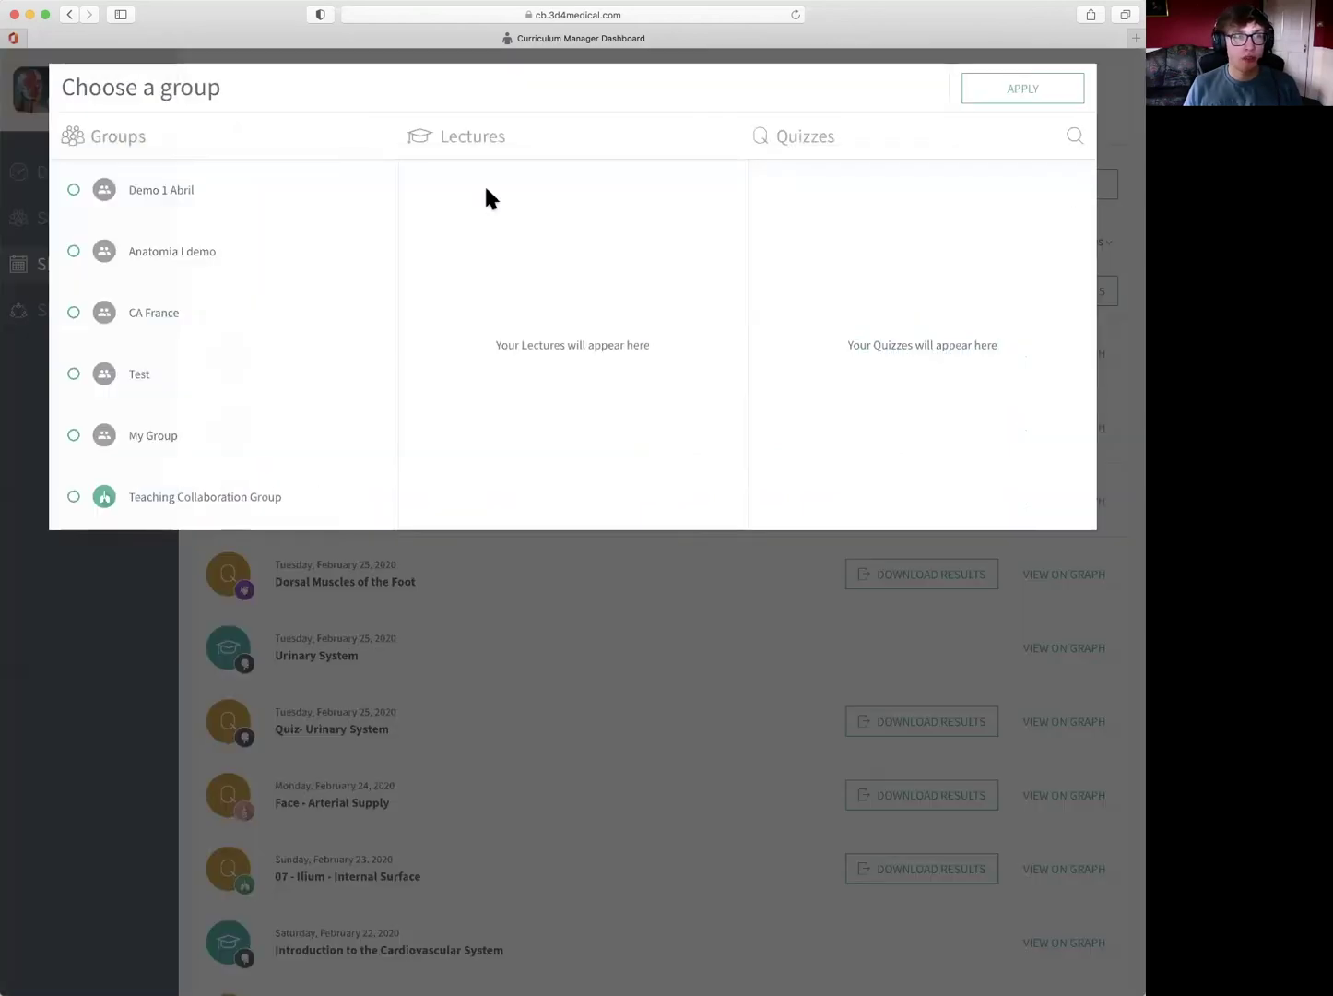
scroll(236, 291, "down", 3)
scroll(235, 291, "down", 2)
left_click(178, 450)
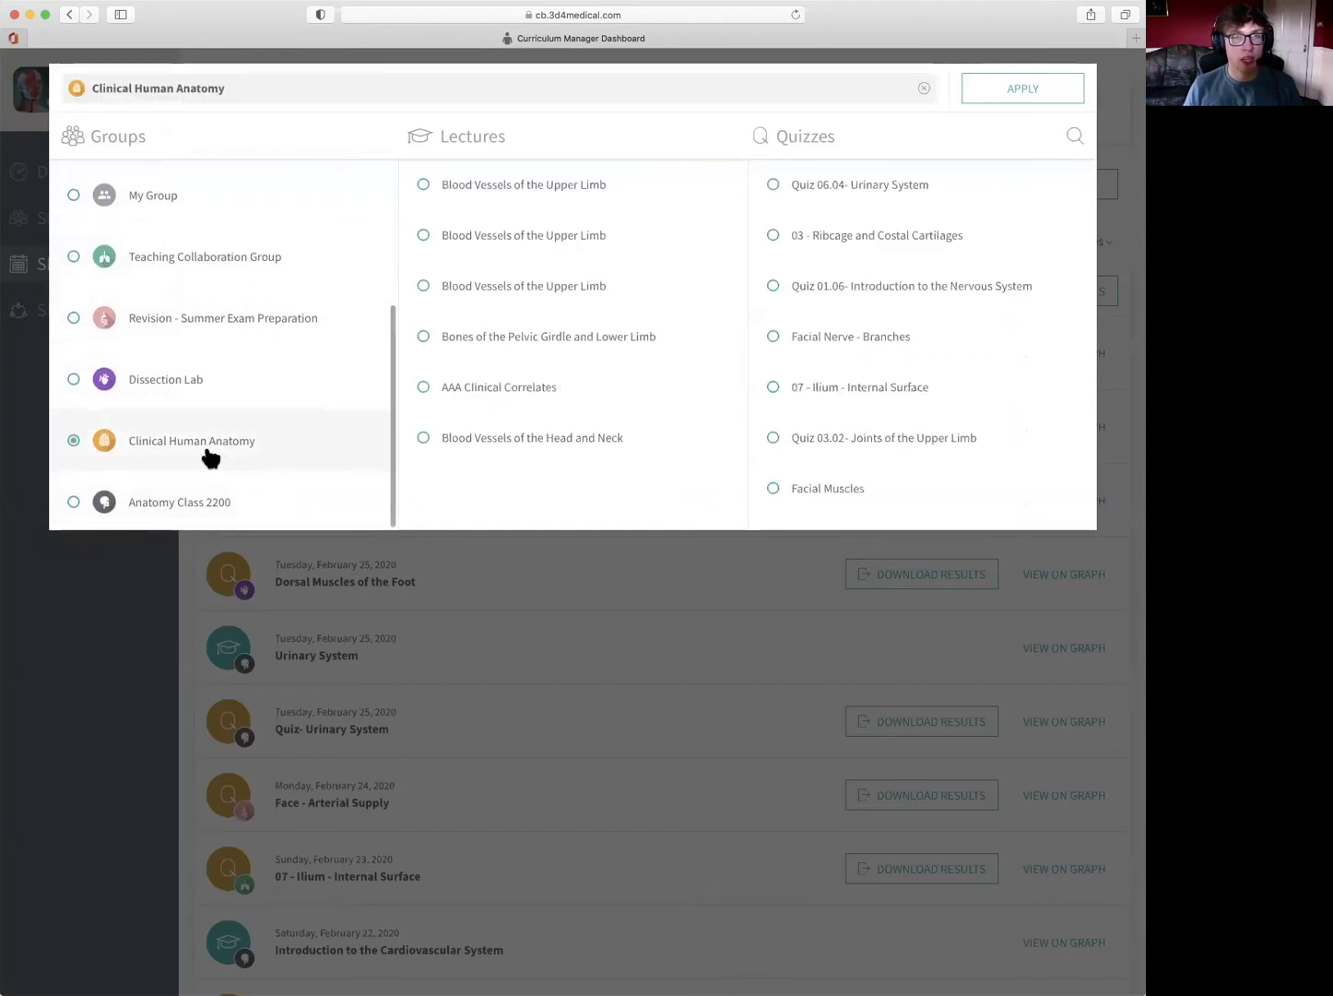
left_click(1006, 86)
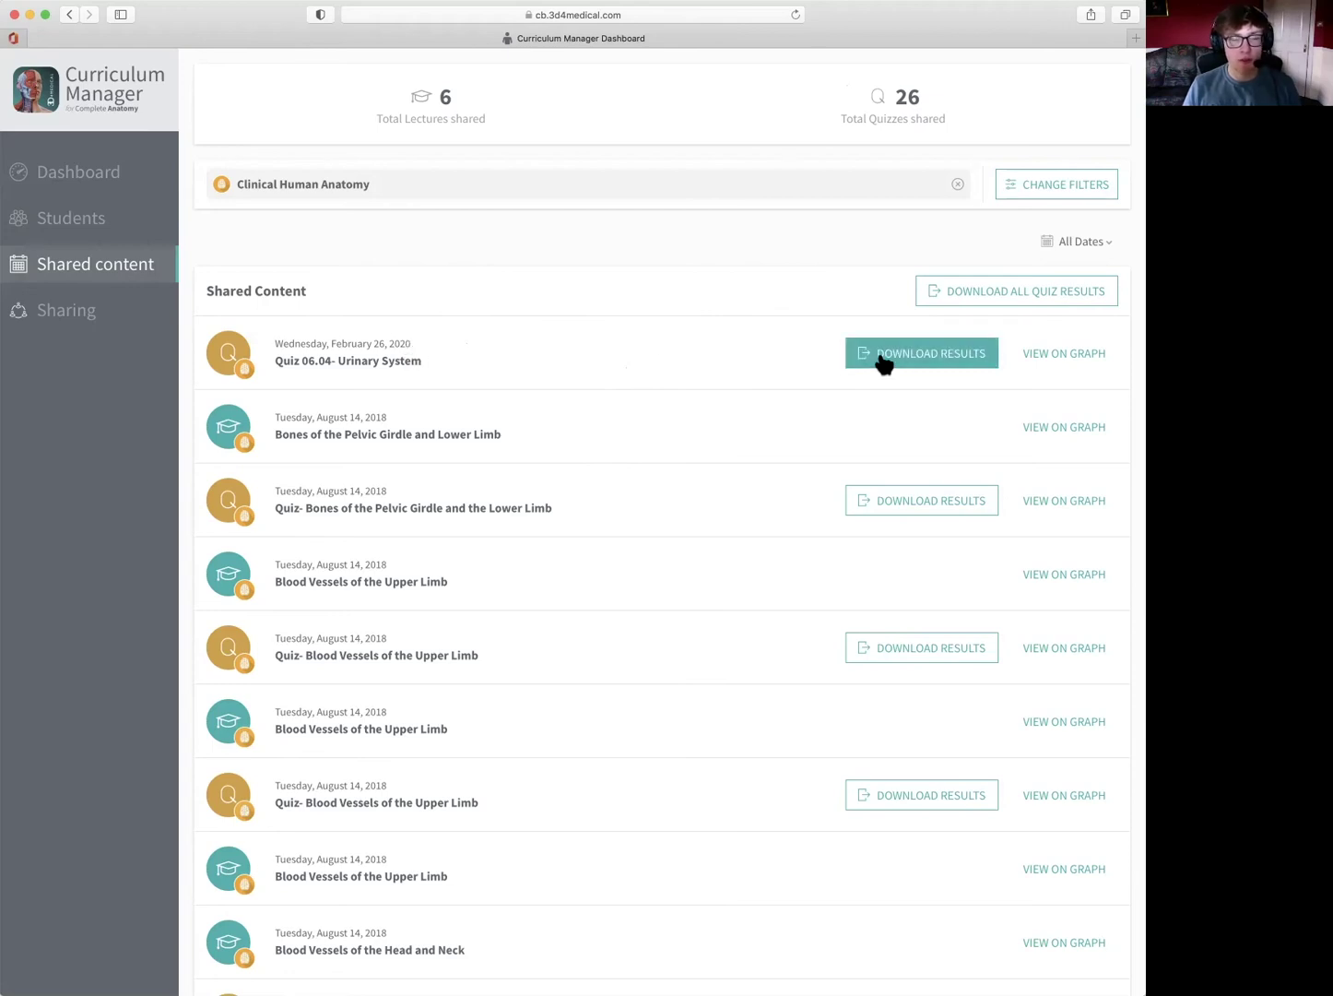
left_click(1079, 354)
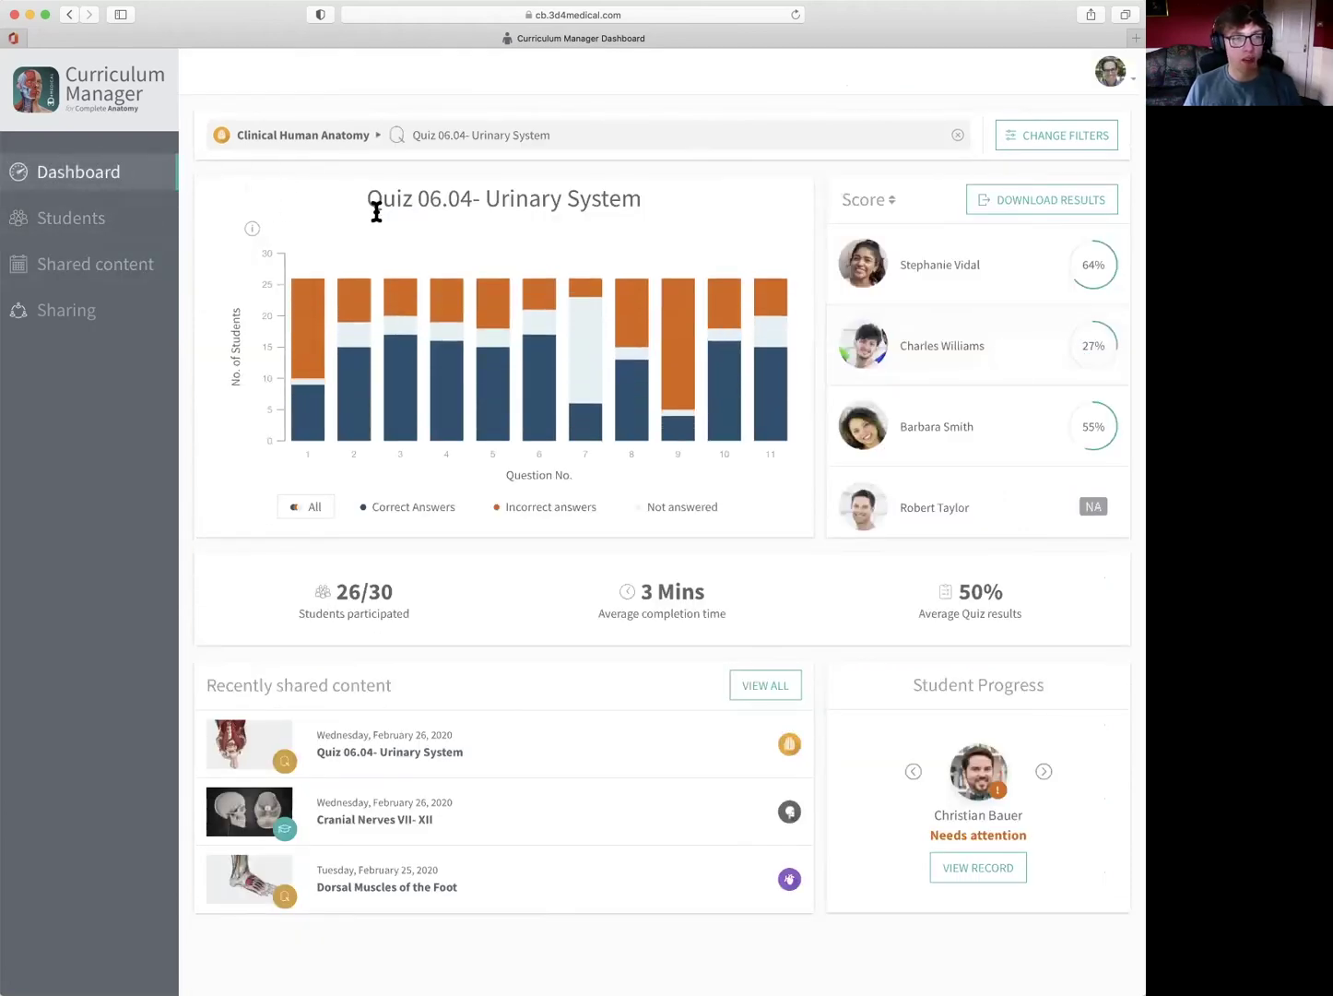
left_click(134, 263)
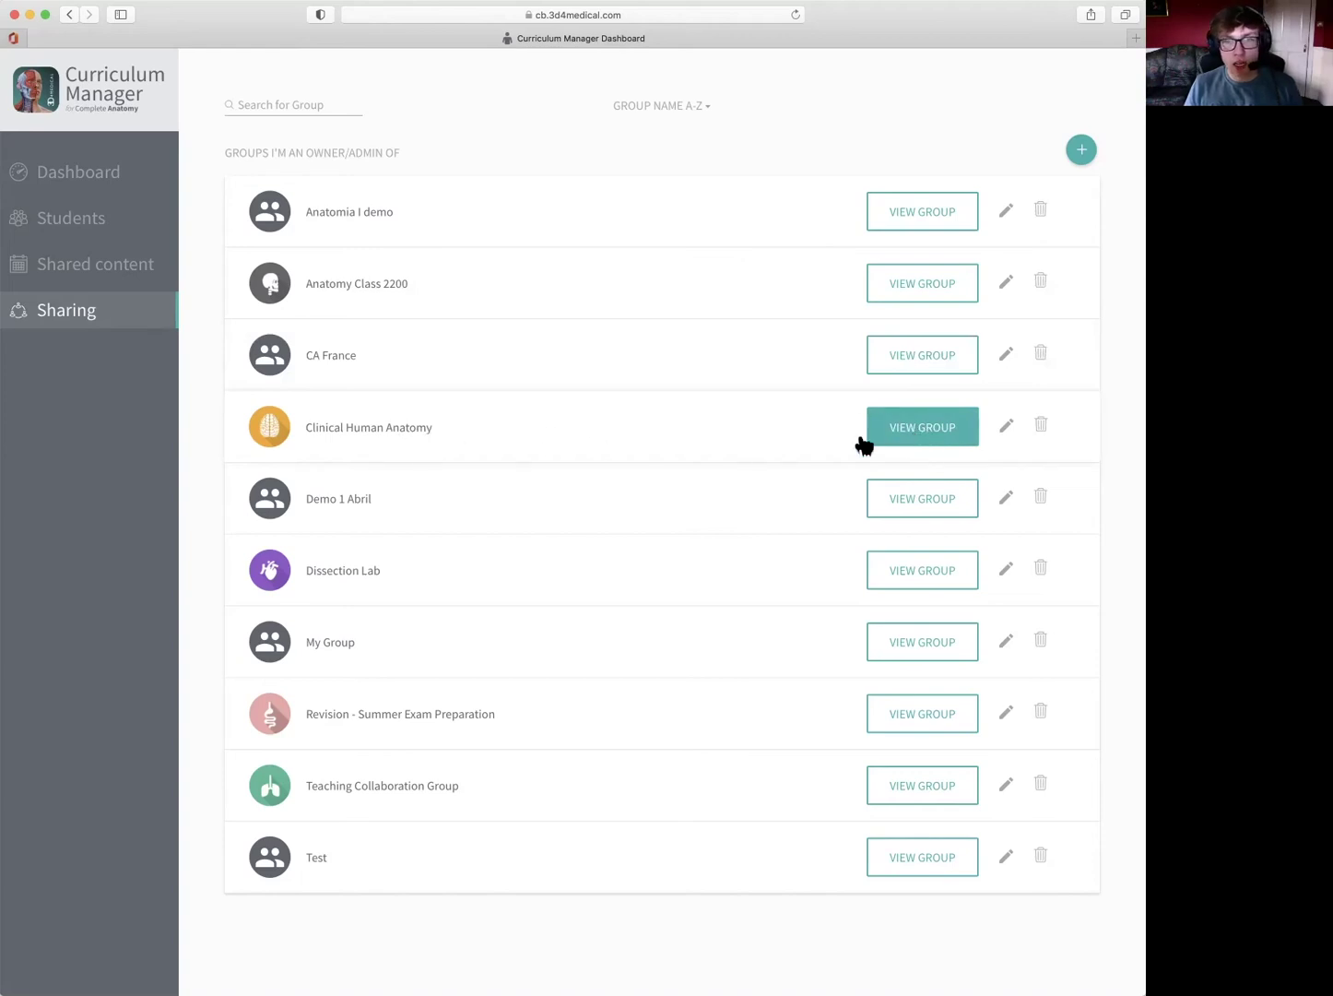
- Open the Clinical Human Anatomy group page with its owner, members and pending invite
left_click(931, 436)
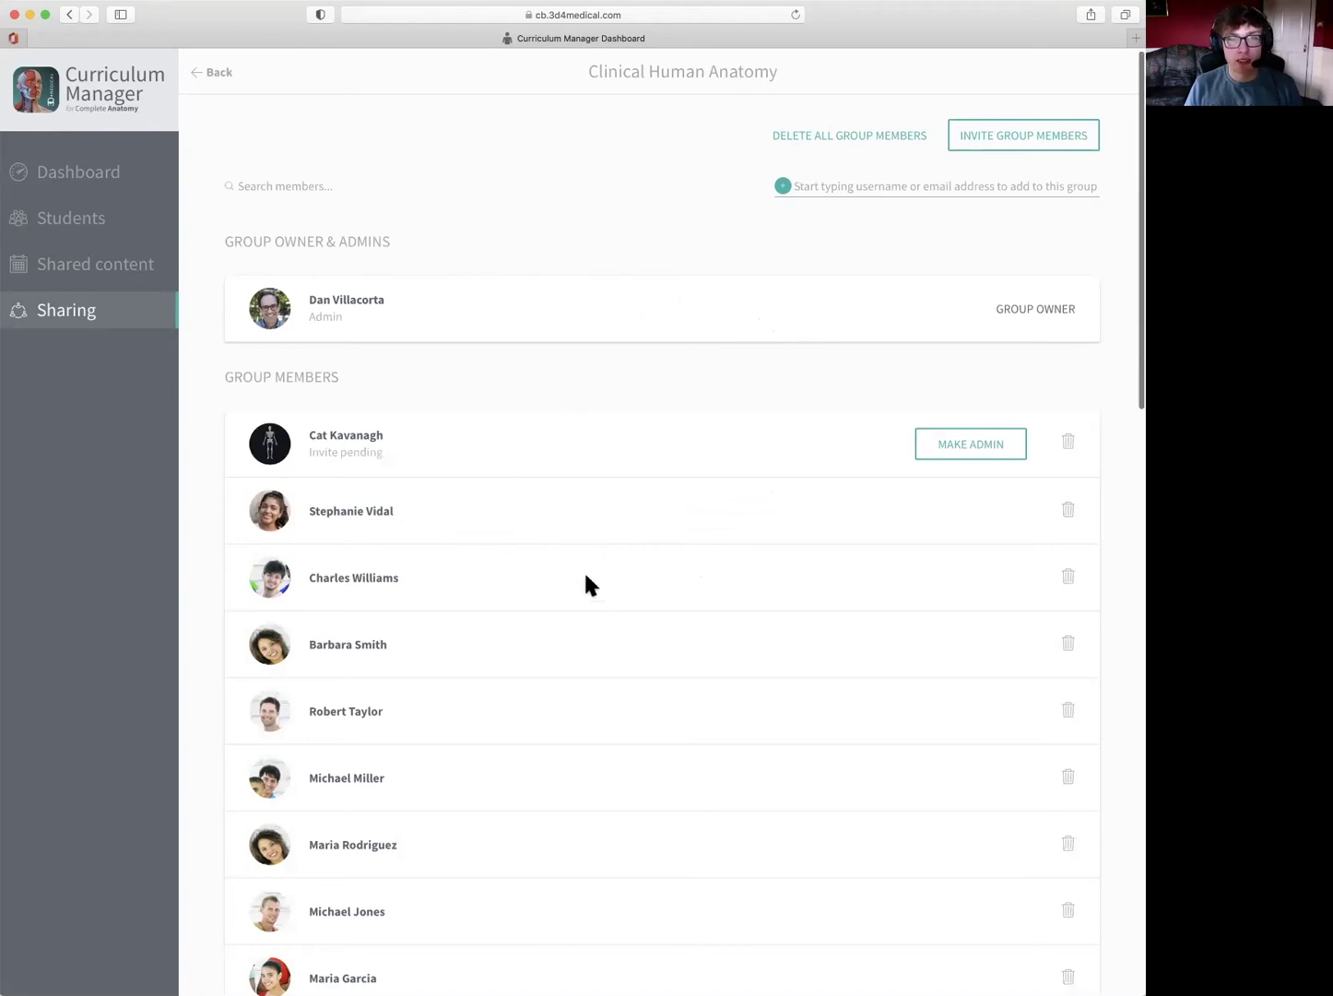
scroll(586, 581, "down", 10)
scroll(586, 581, "down", 15)
scroll(585, 582, "down", 3)
scroll(570, 533, "up", 20)
scroll(566, 523, "up", 5)
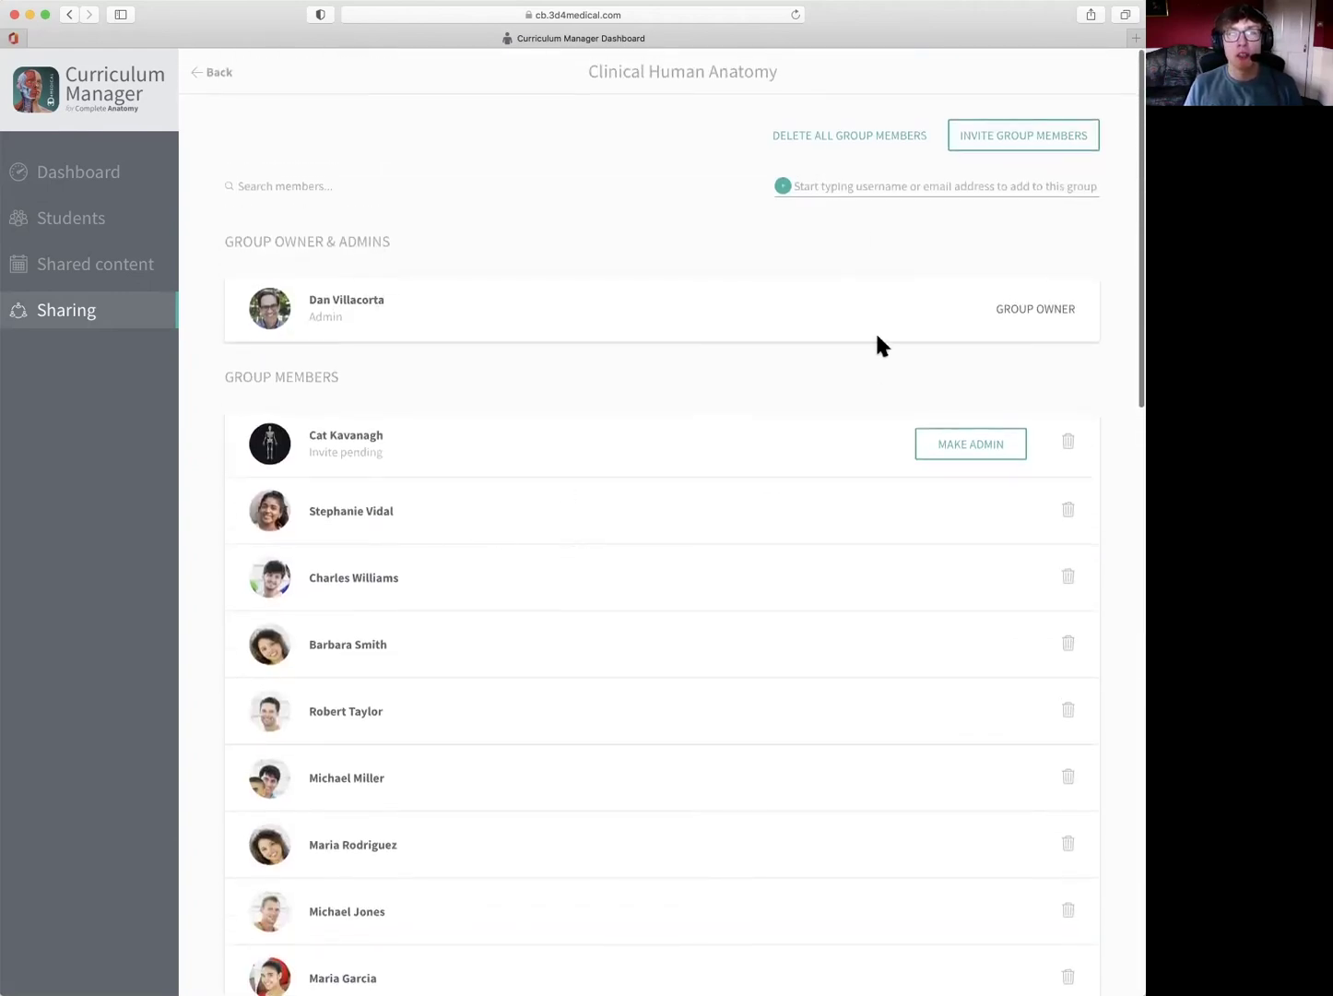
- Search for the student by name and invite the matching person to Clinical Human Anatomy
left_click(827, 186)
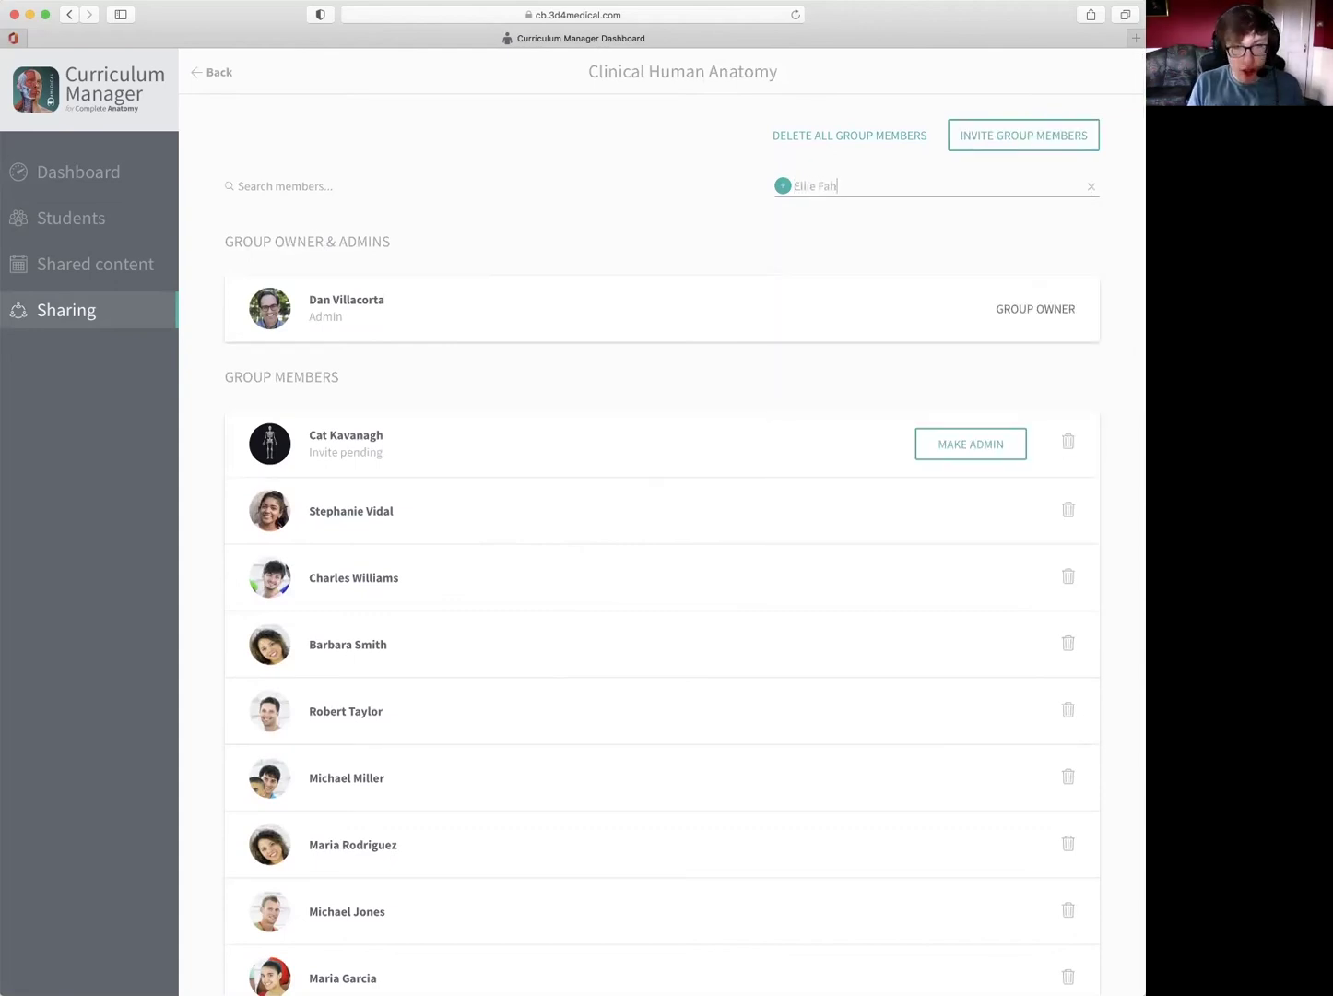
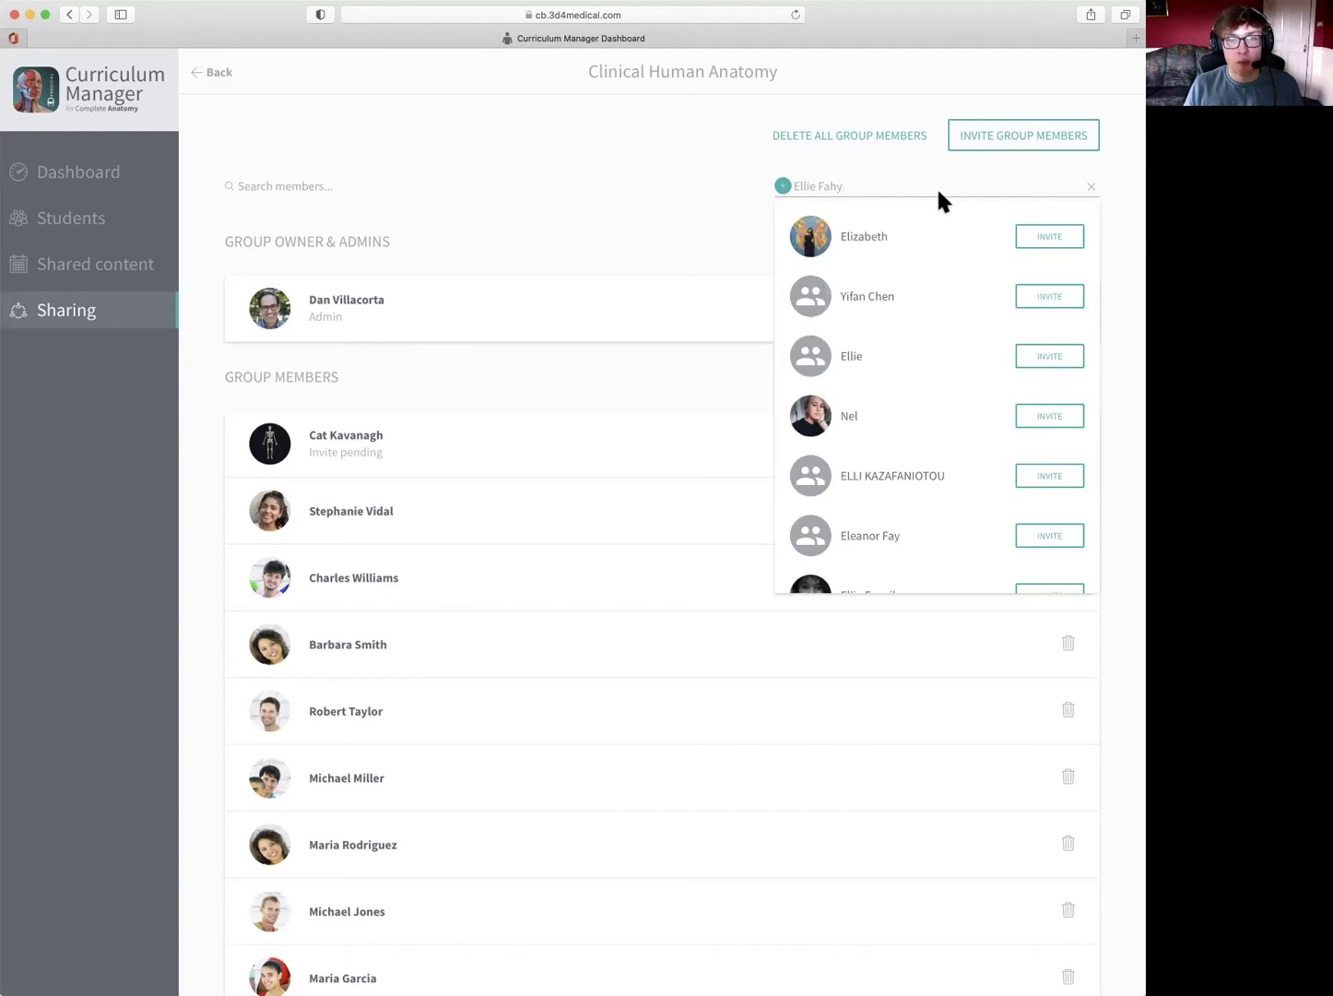
scroll(941, 332, "down", 10)
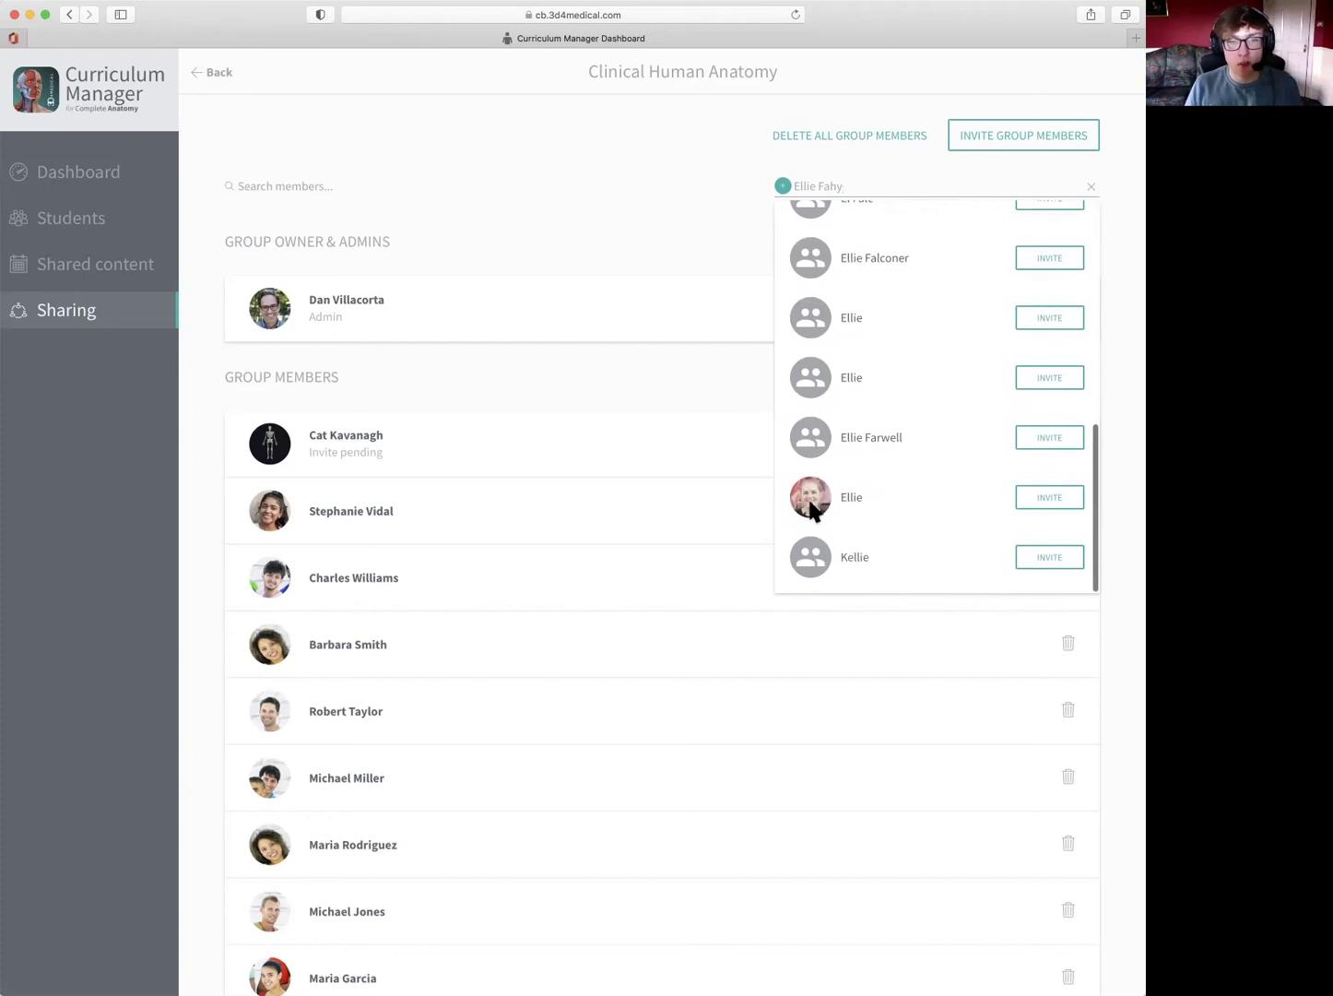
left_click(1047, 498)
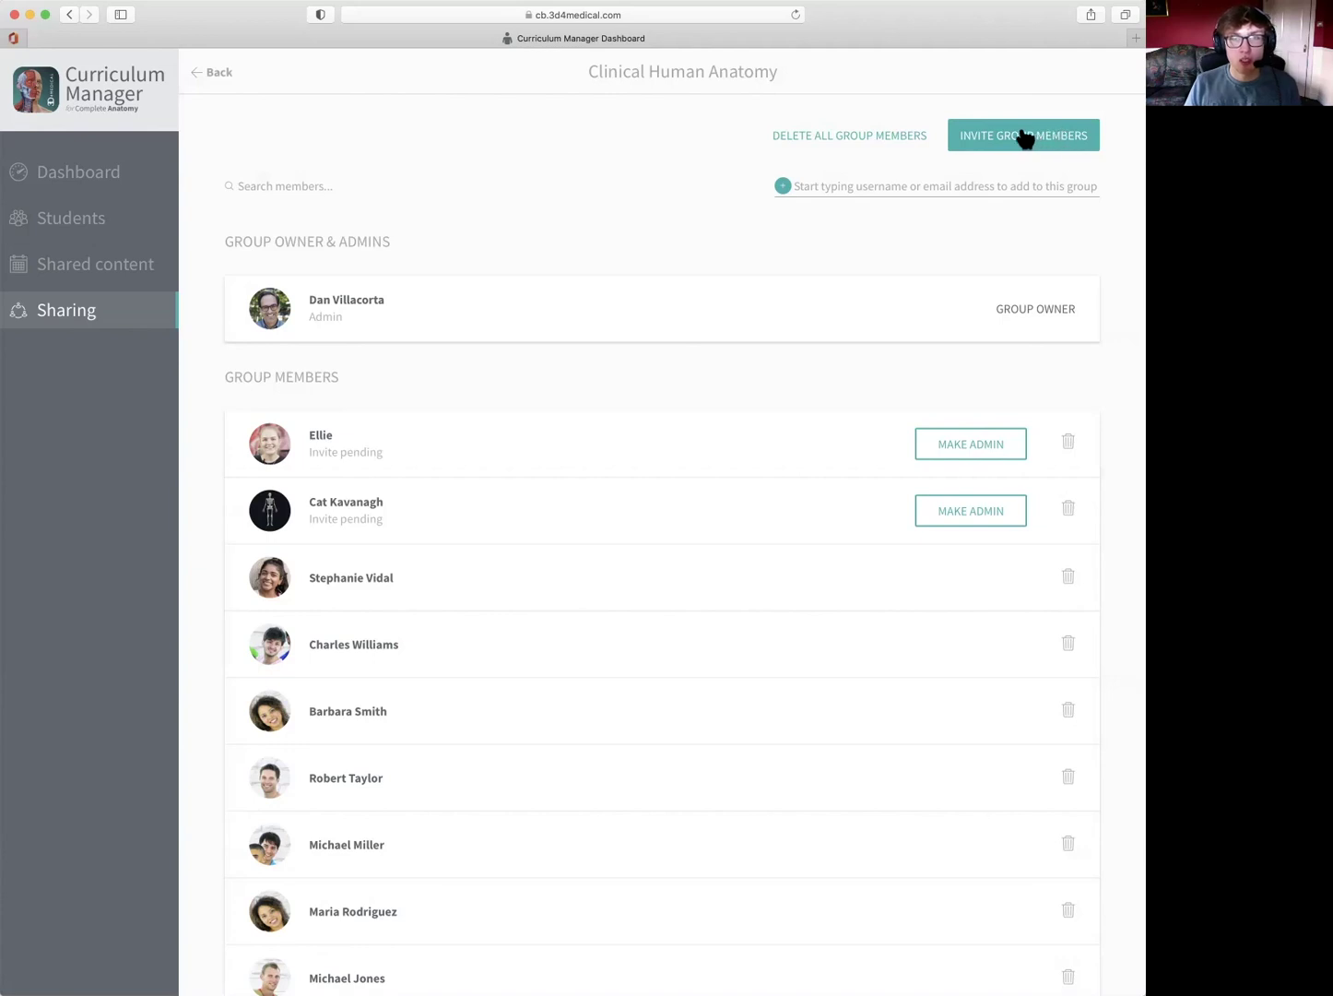
- Open the INVITE GROUP MEMBERS CSV upload panel and its file formatting instructions in a new tab
left_click(1023, 141)
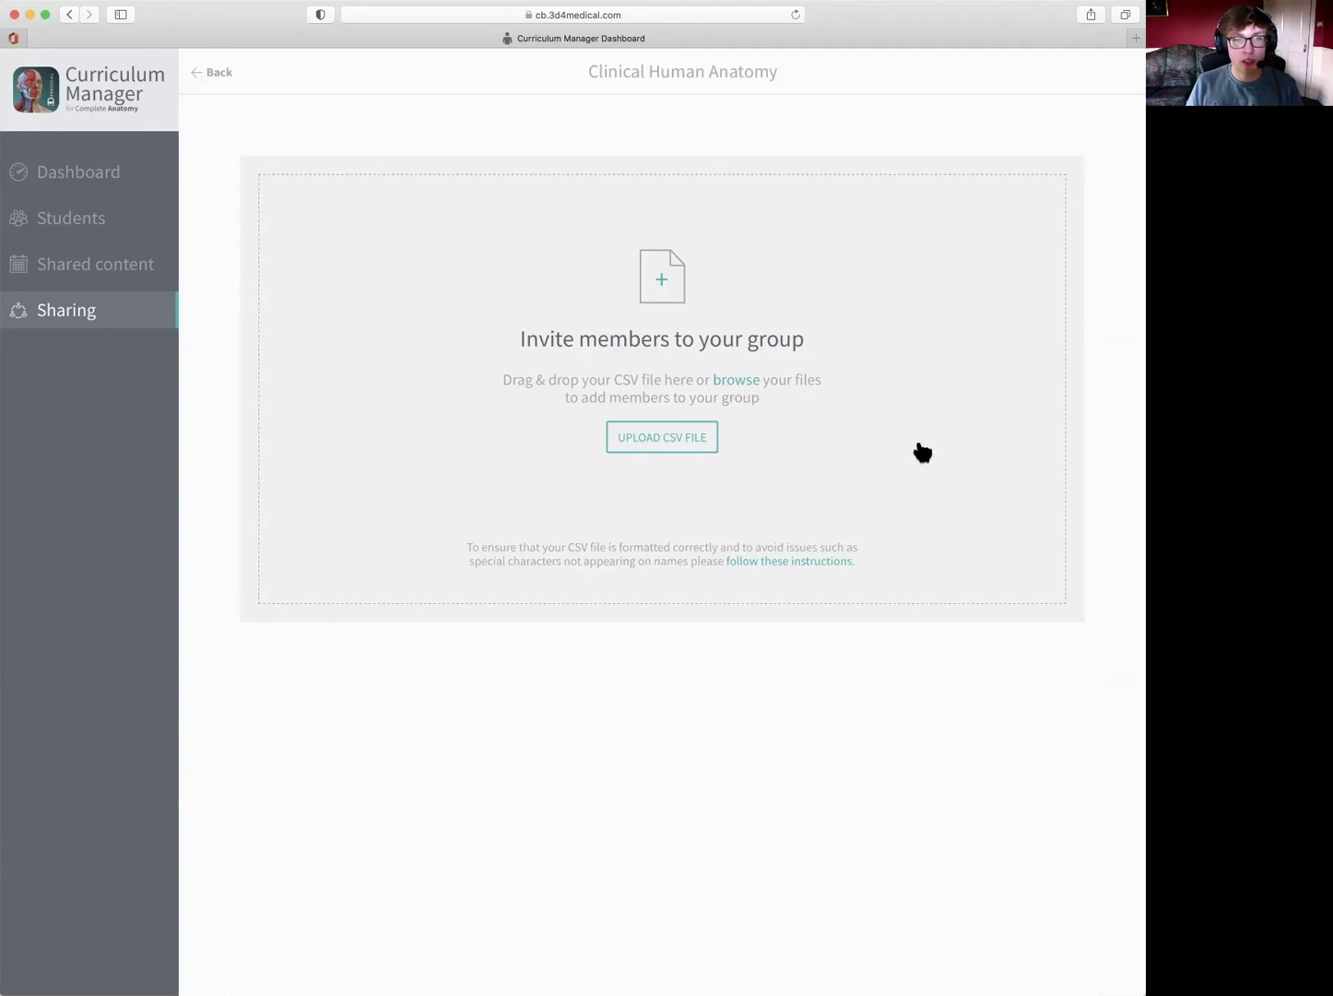
left_click(783, 564)
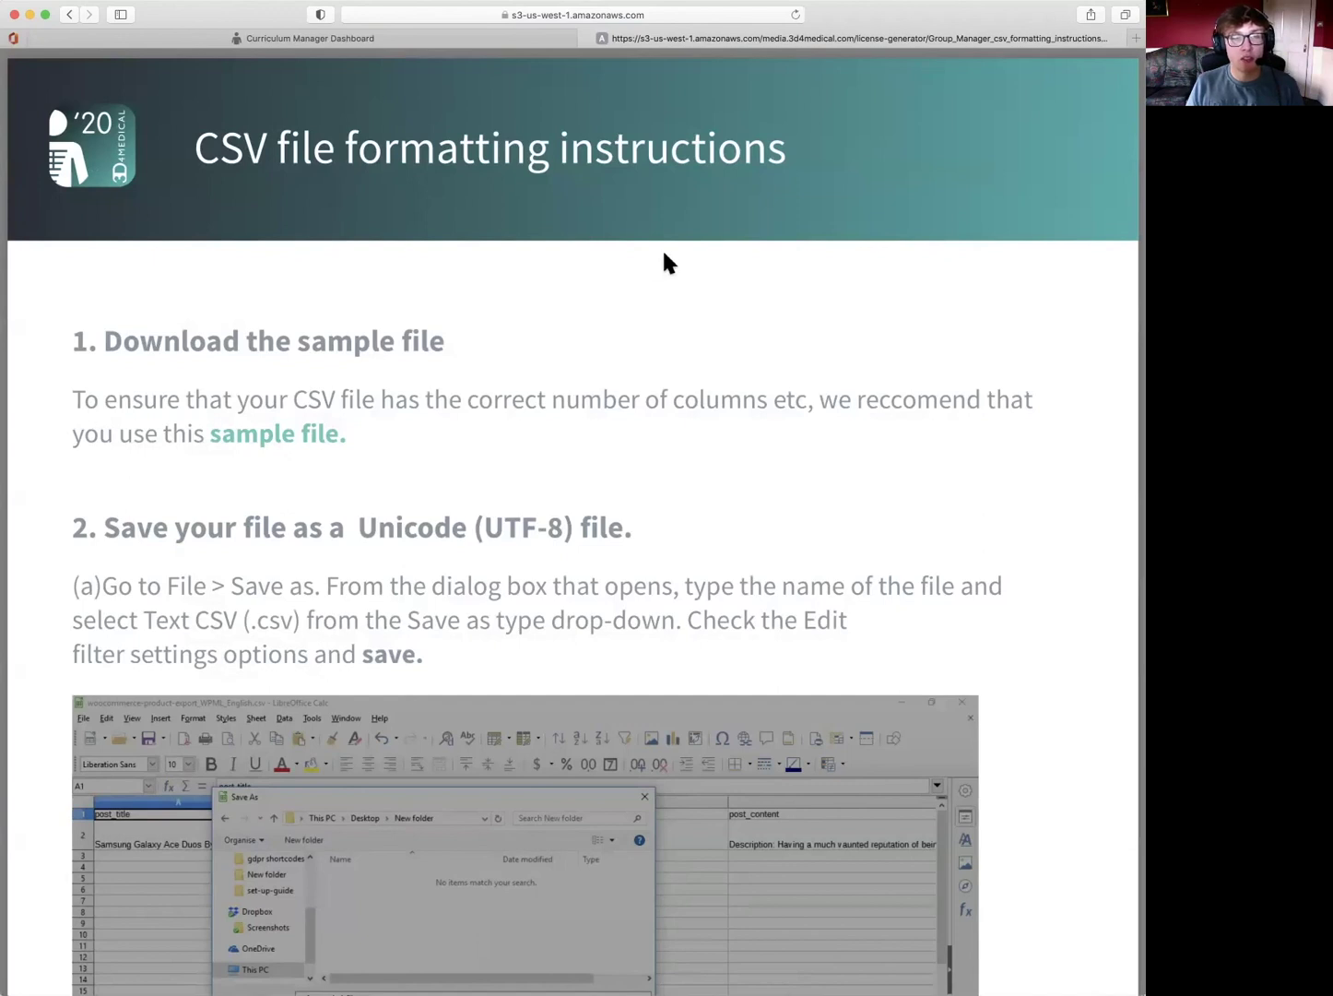
scroll(608, 294, "down", 5)
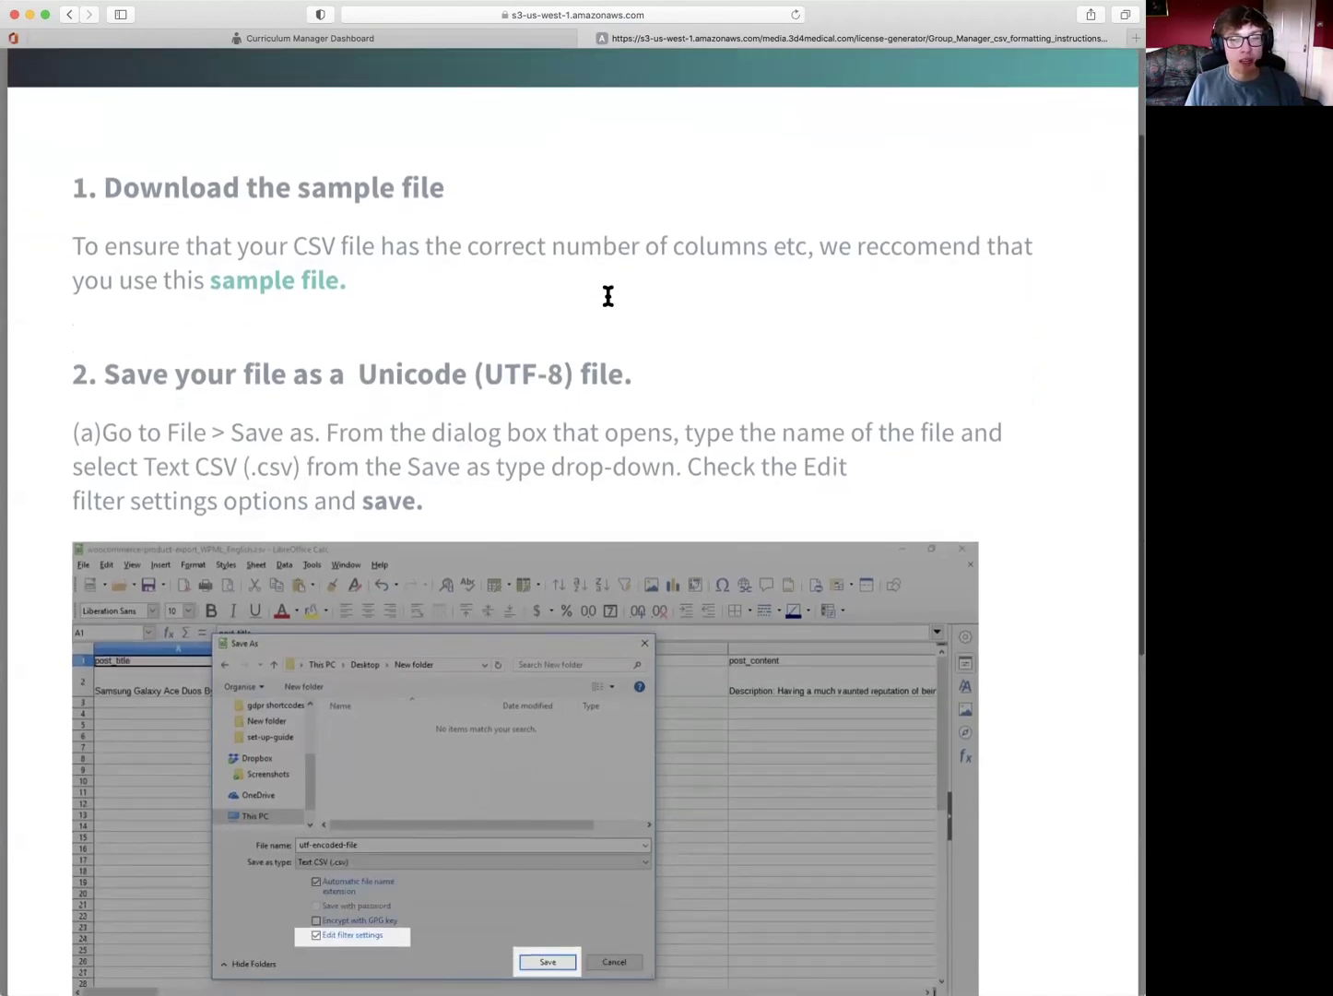
scroll(607, 295, "down", 3)
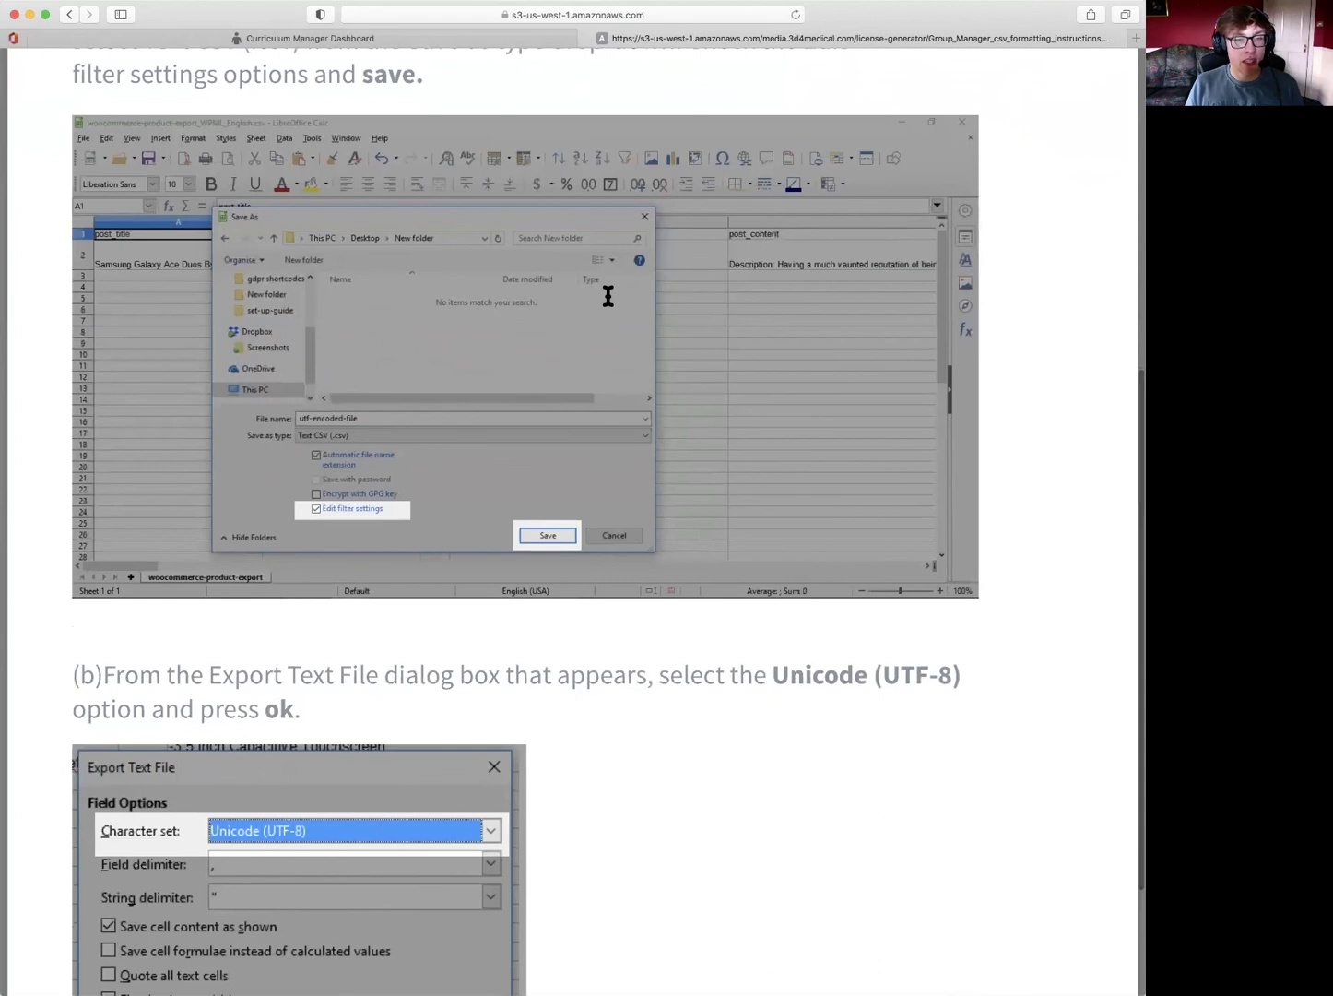
scroll(607, 295, "down", 1)
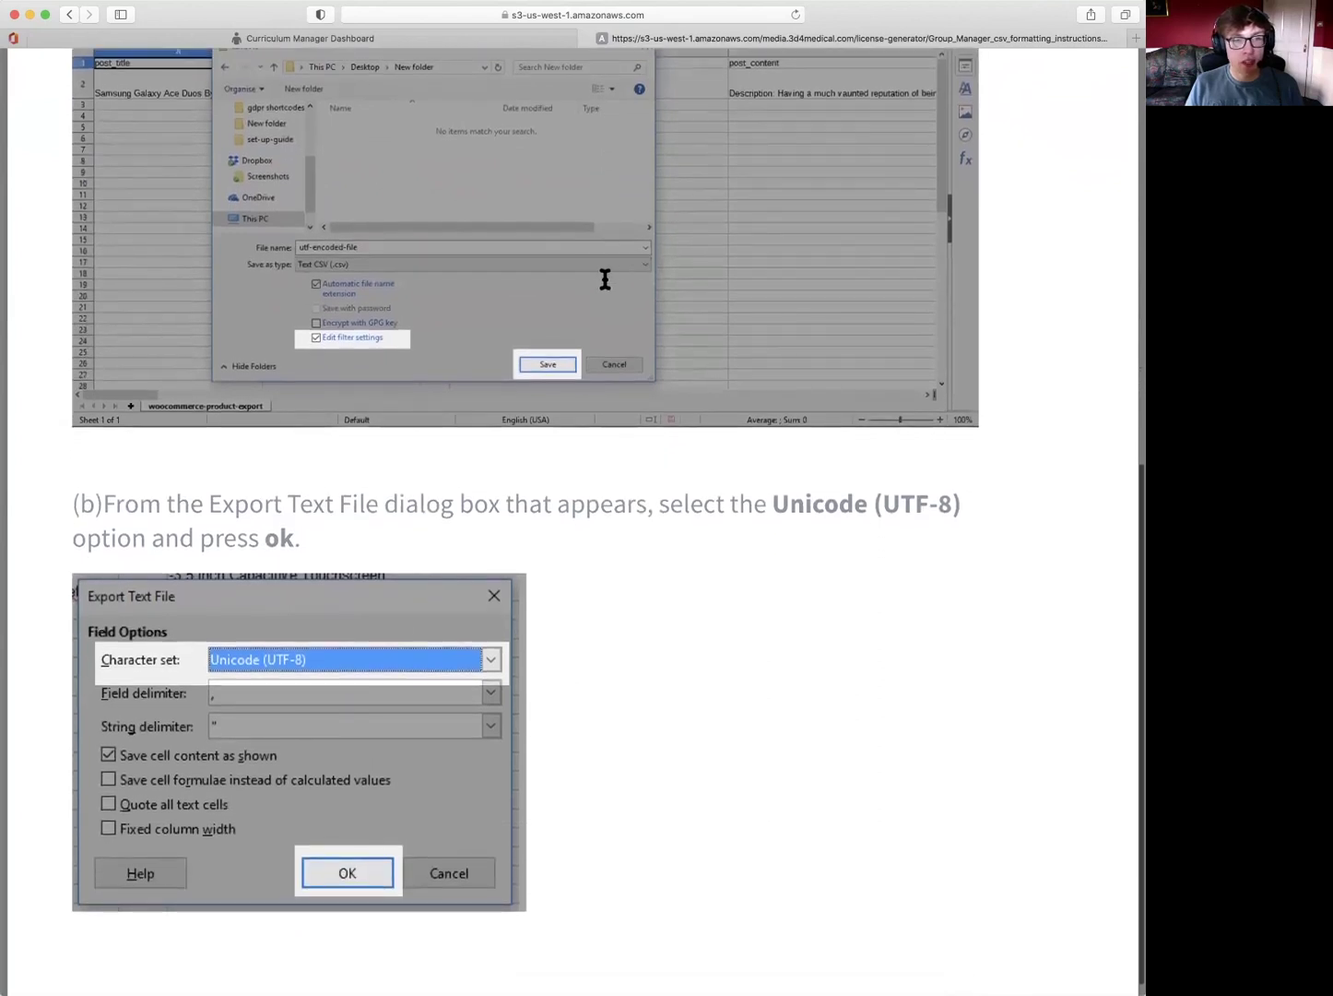
scroll(604, 302, "up", 6)
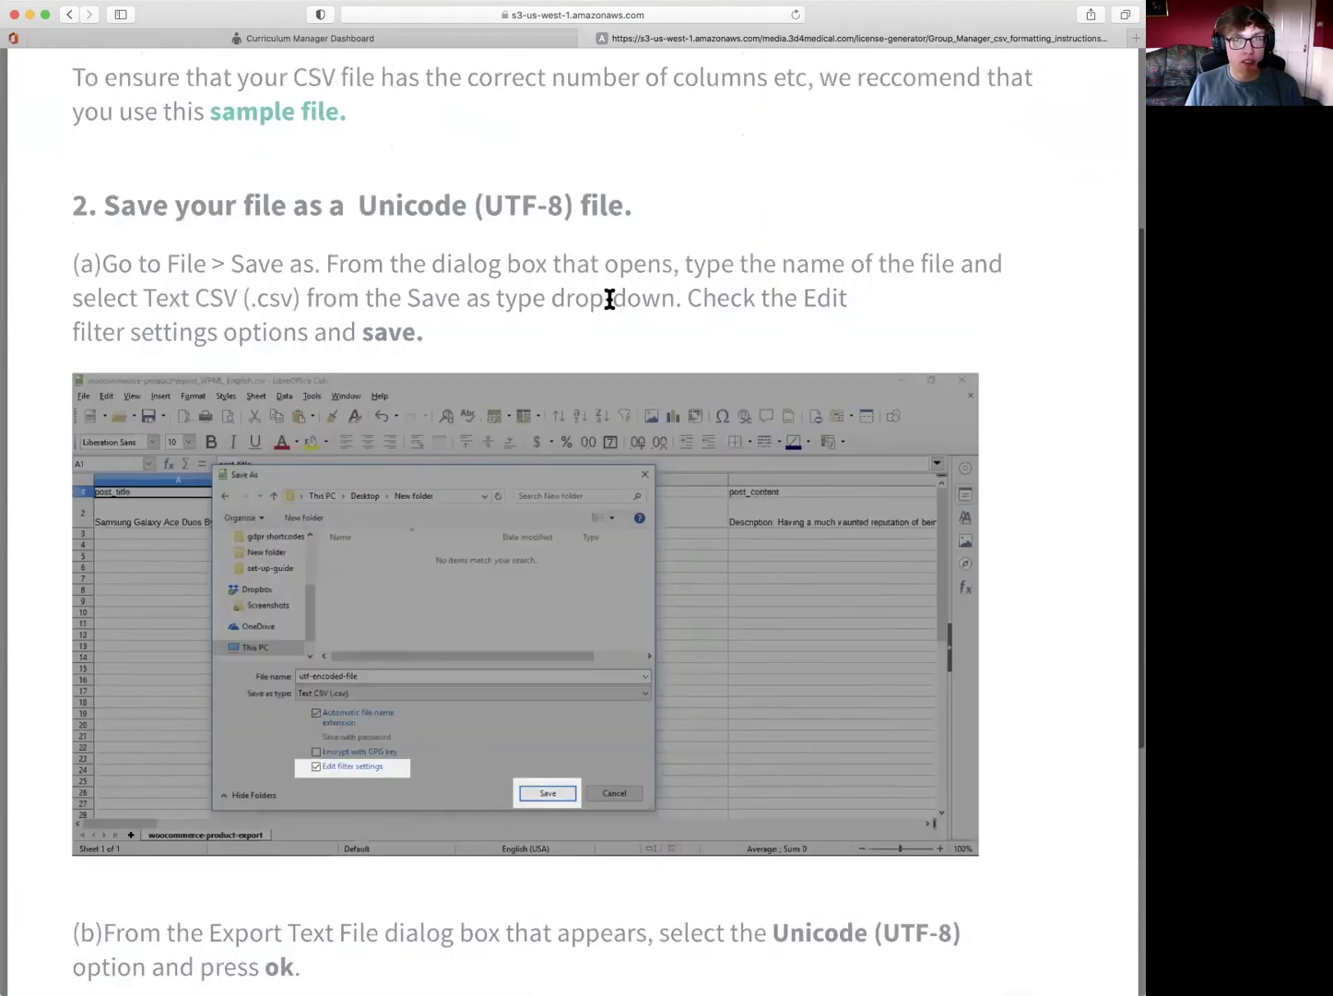
scroll(609, 299, "up", 3)
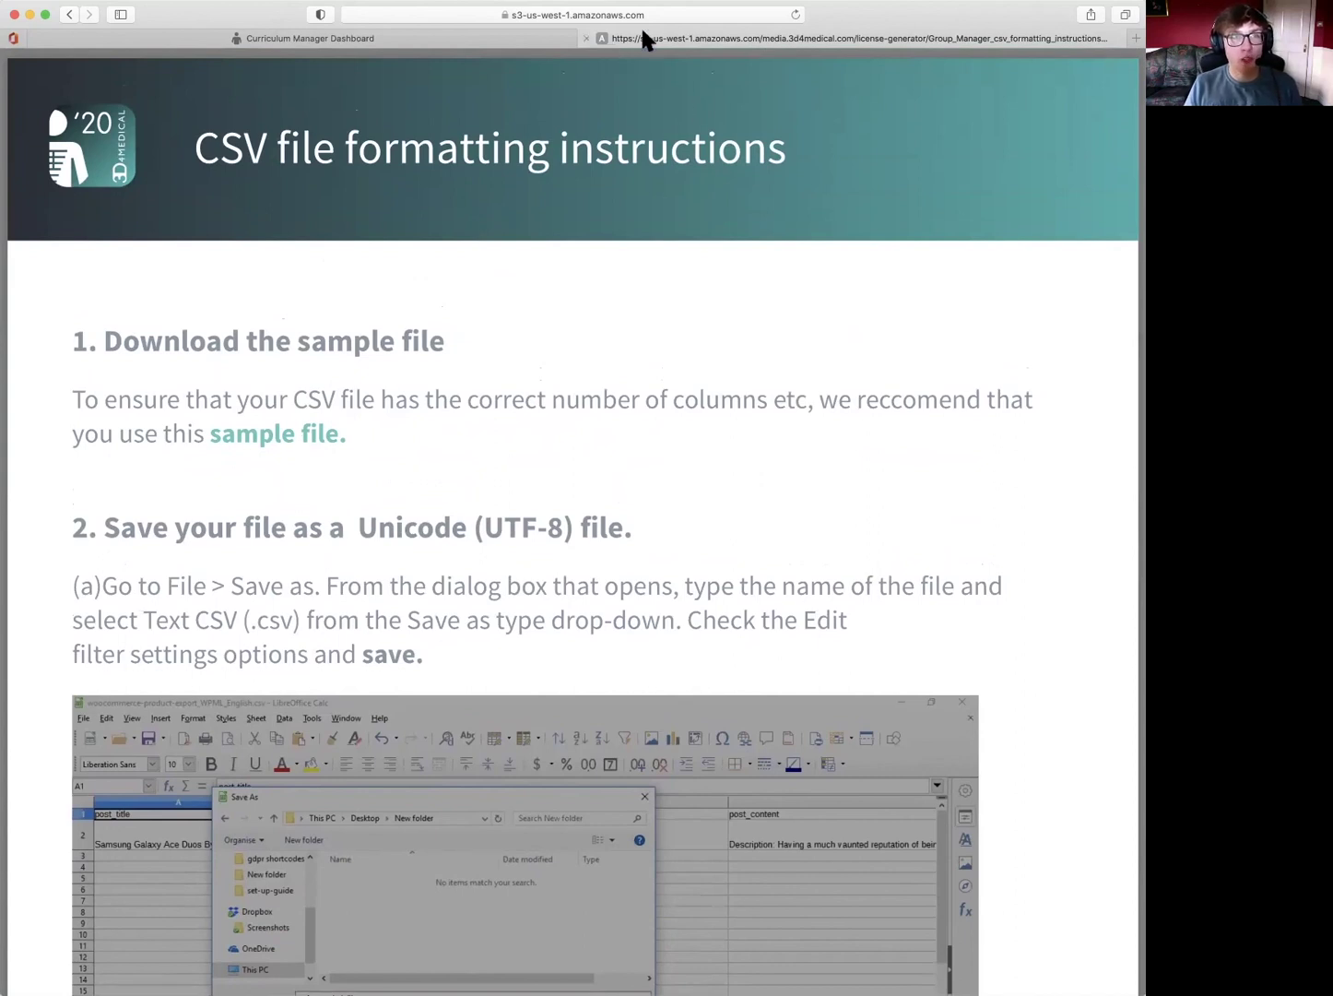
- Close the CSV instructions tab and return to the Dashboard's Quiz 06.04- Urinary System results
left_click(585, 37)
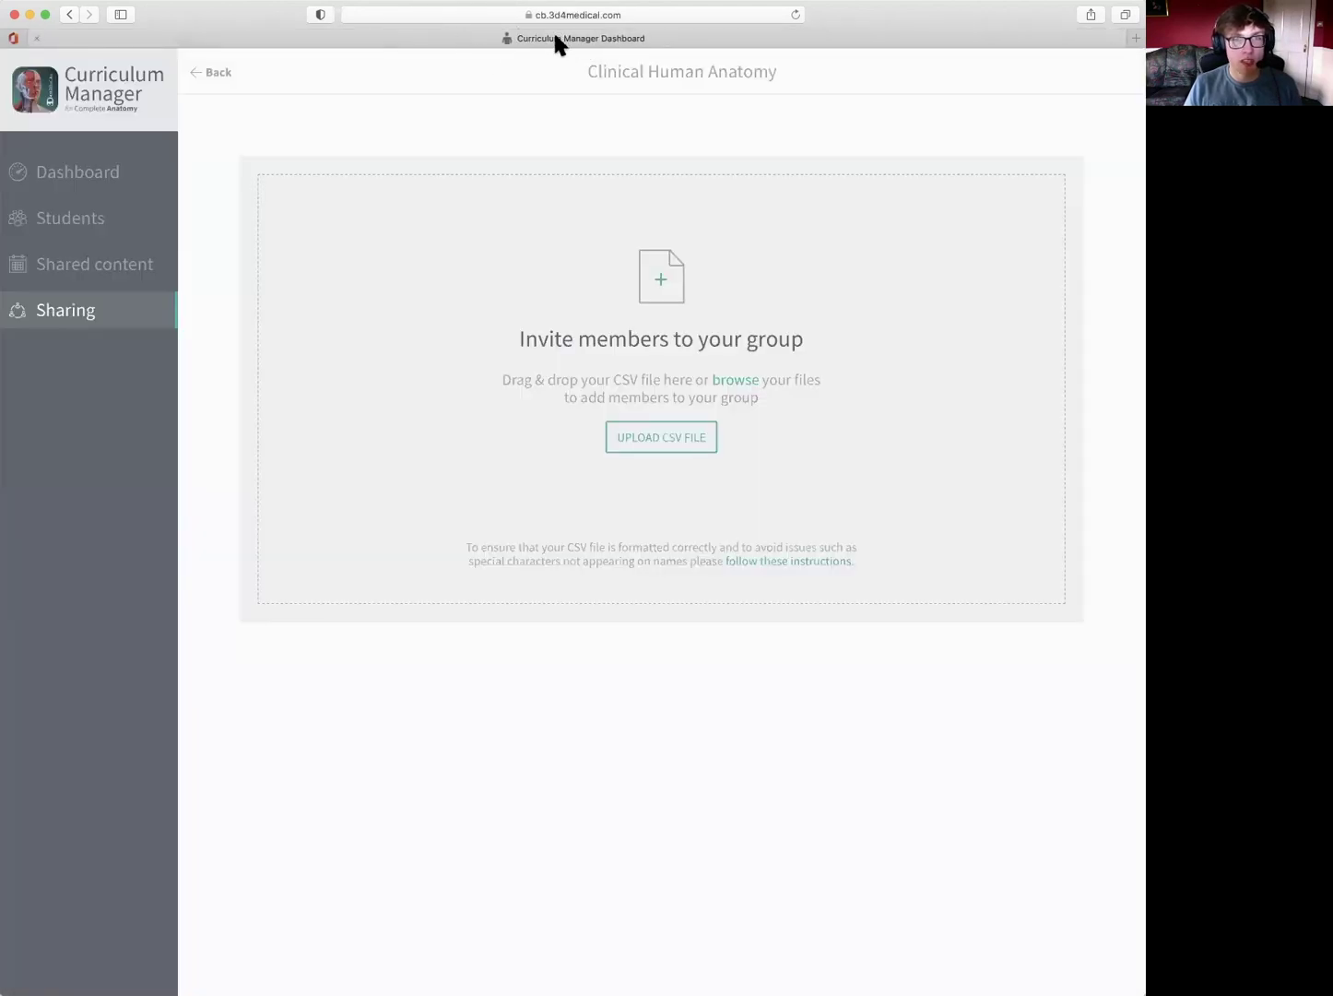
left_click(164, 182)
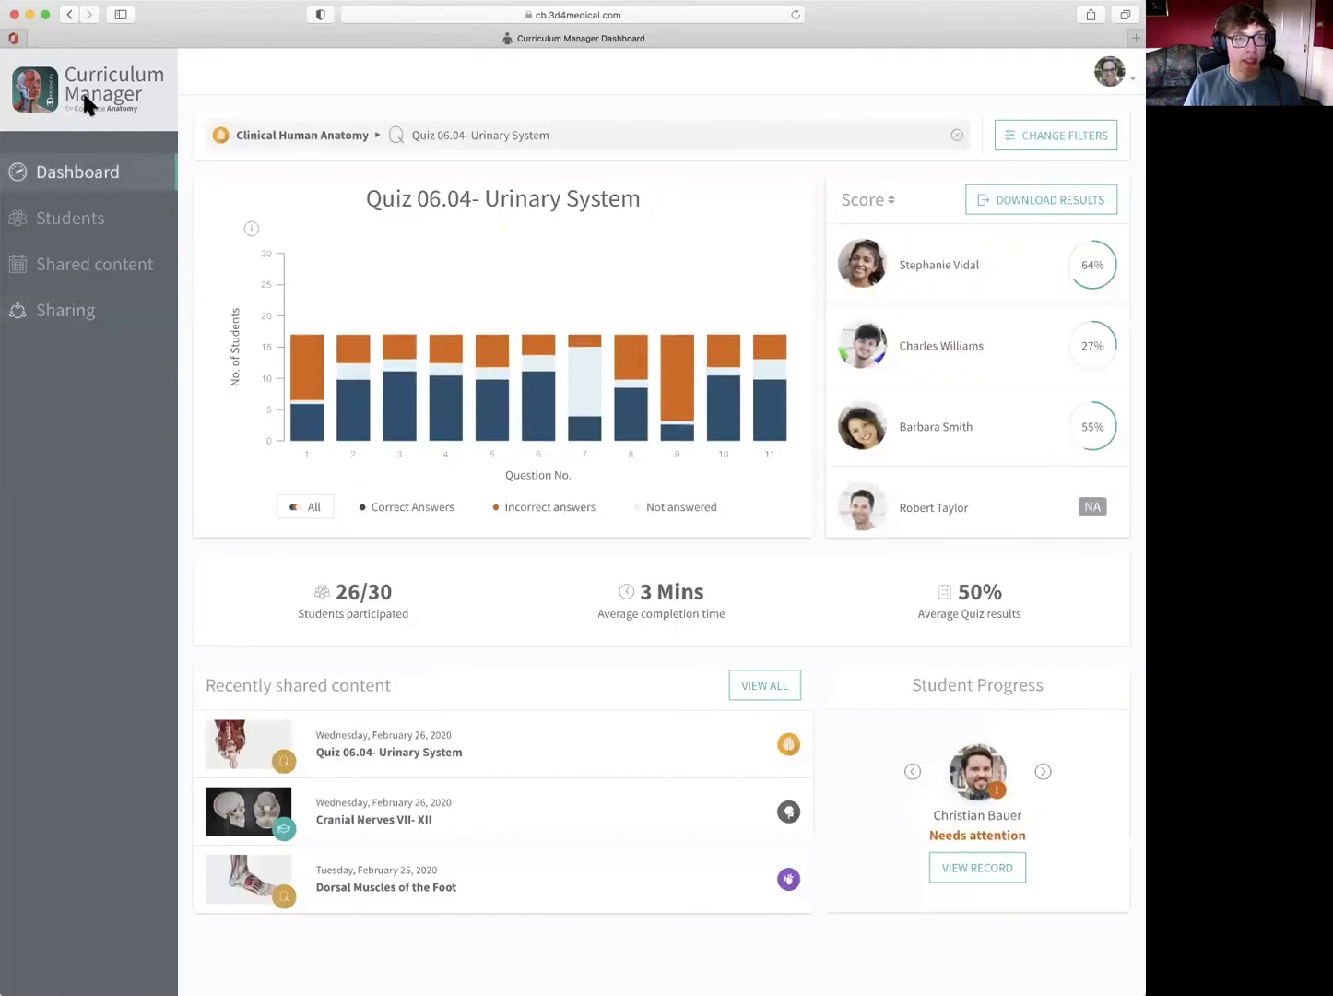